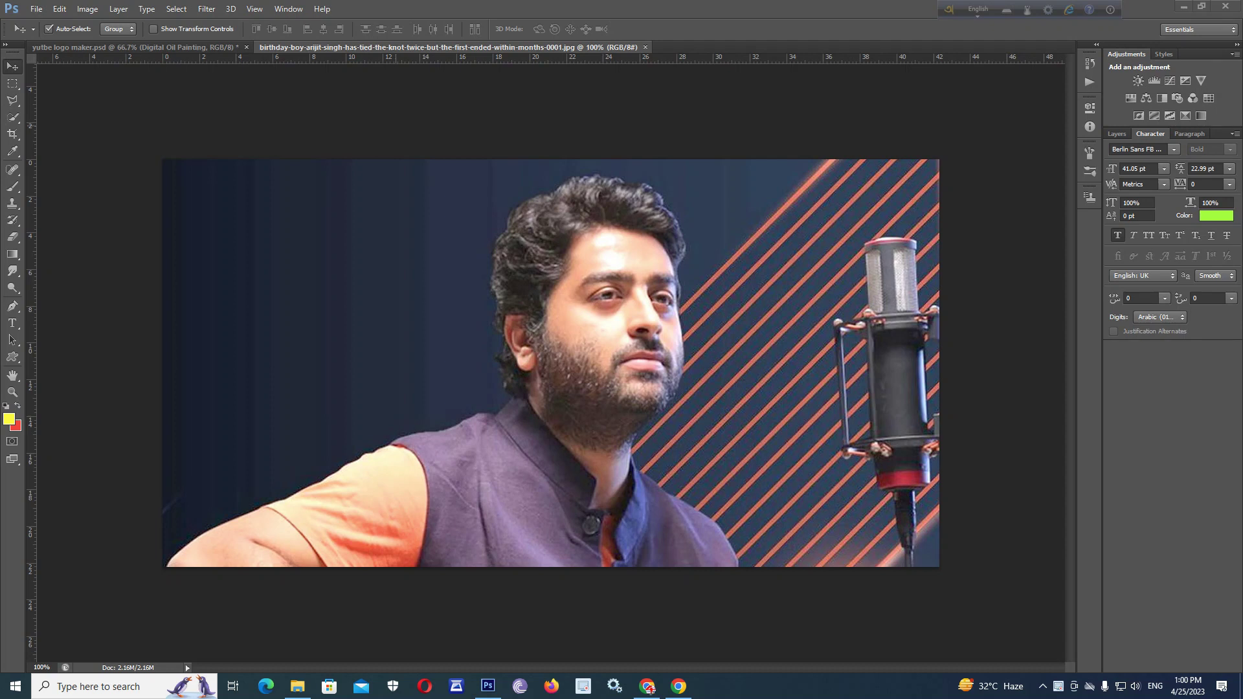
# Step: Duplicate the photo layer and start a Pen outline from the left shoulder up to the ear
pyautogui.hotkey('ctrl', '+')
pyautogui.hotkey('ctrl', '+')
pyautogui.click(12, 306)
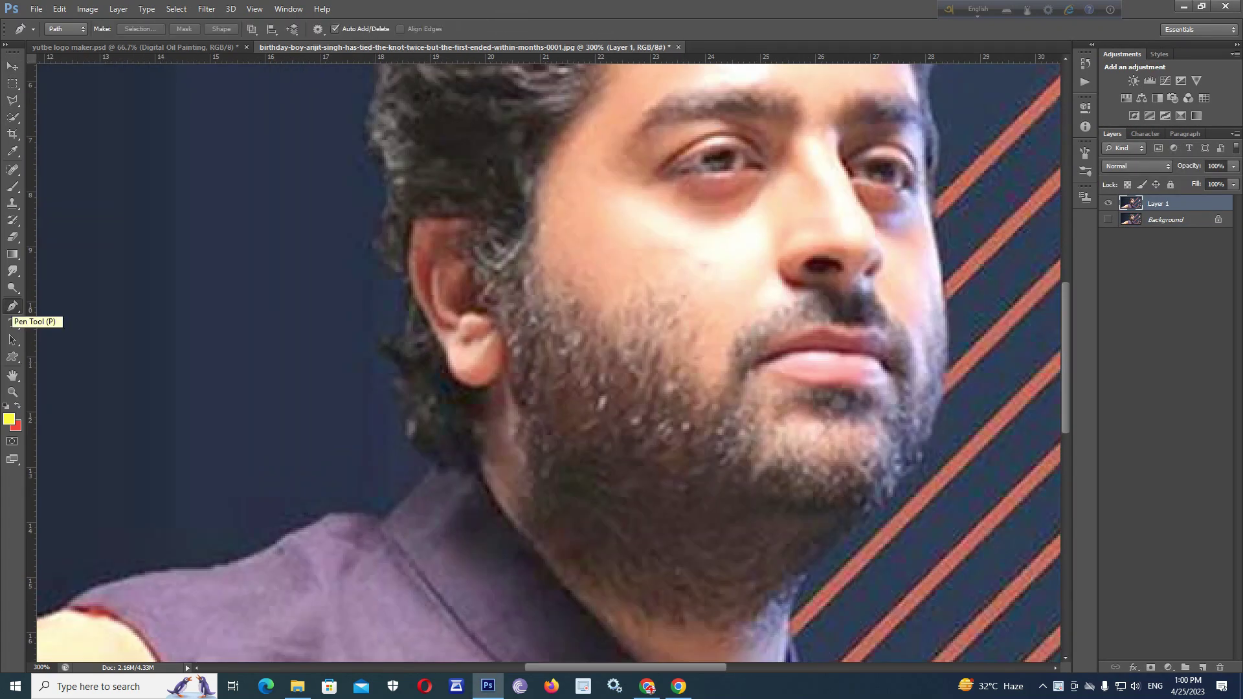
pyautogui.scroll(-5, 388, 389)
pyautogui.hscroll(-10, 388, 389)
pyautogui.click(235, 590)
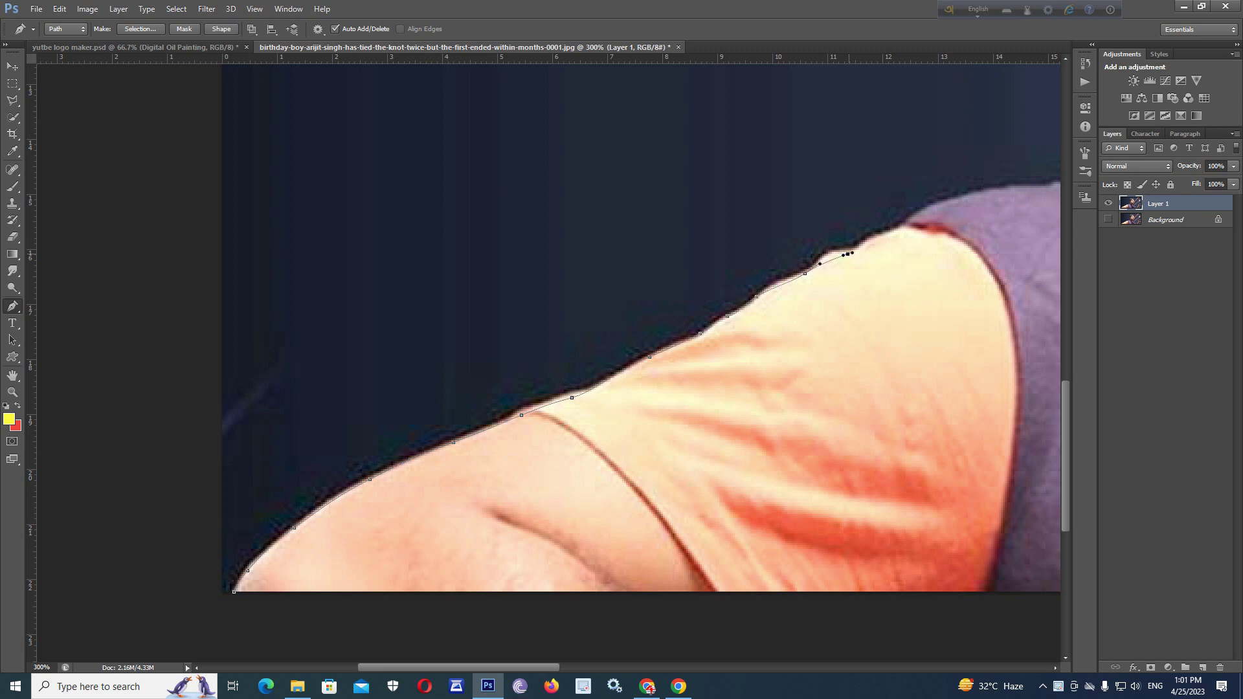
pyautogui.hotkey('ctrl', '-')
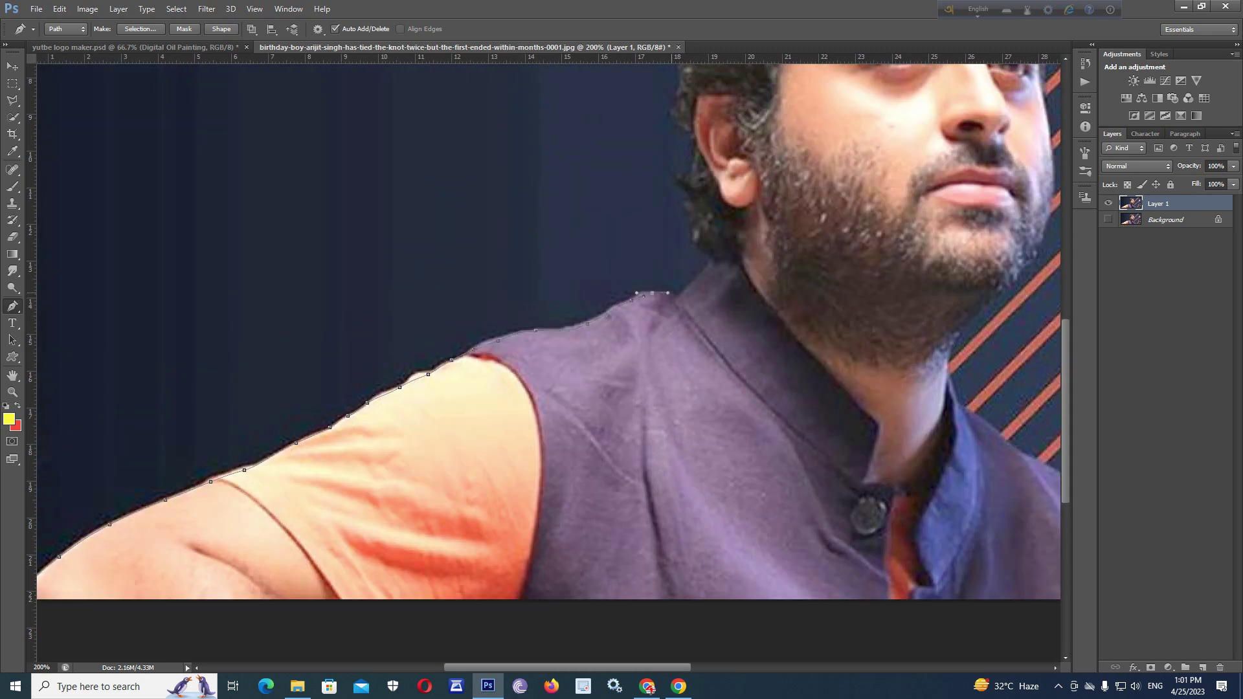
pyautogui.scroll(5, 694, 235)
pyautogui.click(682, 364)
pyautogui.click(666, 320)
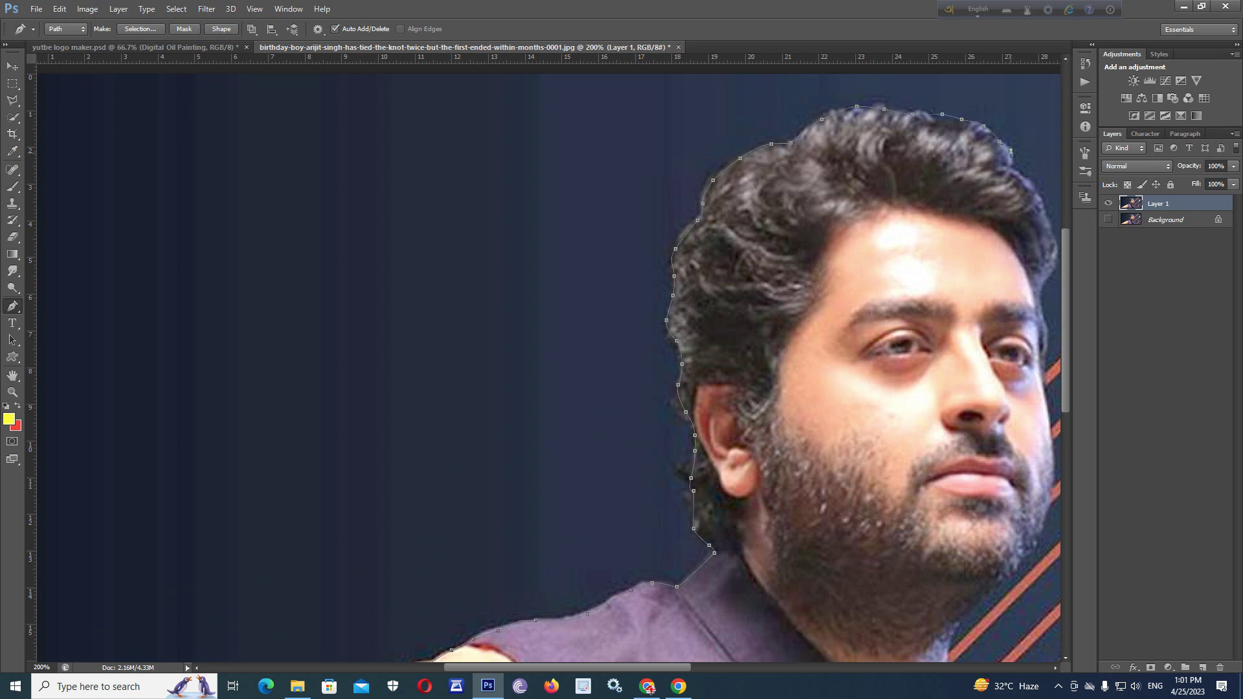
# Step: Continue the Pen outline down the right hair edge, beard and neck
pyautogui.moveTo(1010, 152); pyautogui.dragTo(827, 146)
pyautogui.click(843, 265)
pyautogui.click(847, 289)
pyautogui.click(850, 307)
pyautogui.click(847, 327)
pyautogui.scroll(-1, 843, 311)
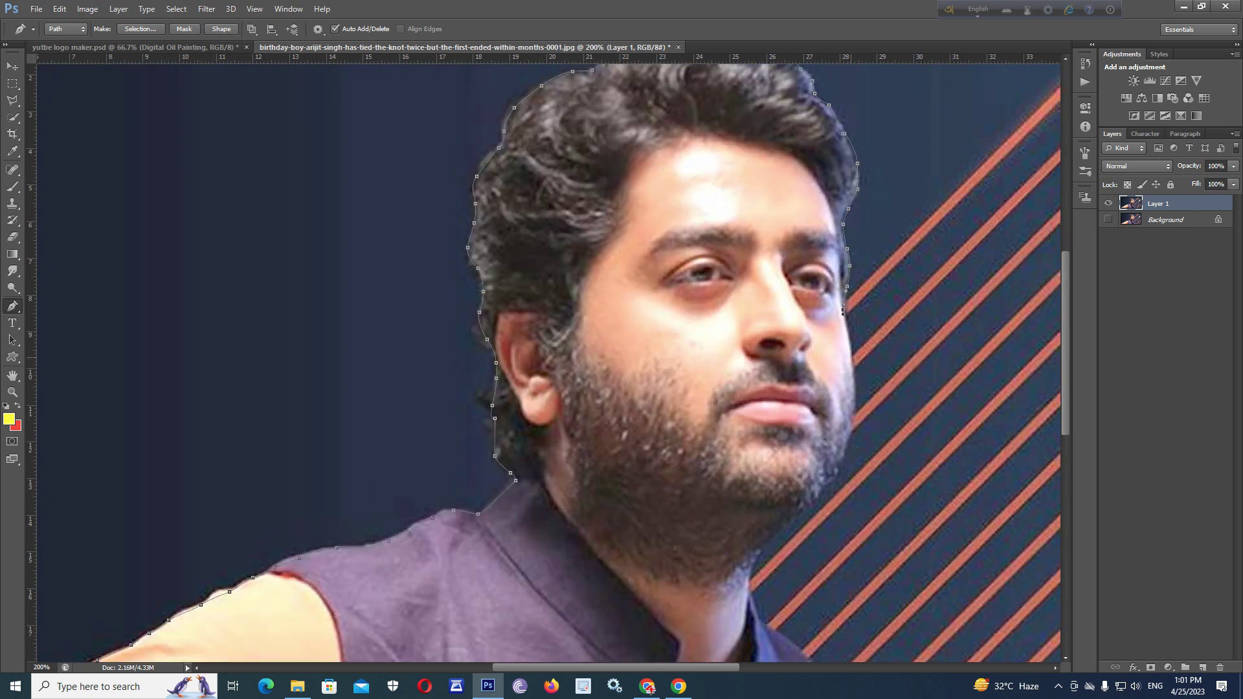
pyautogui.click(856, 383)
pyautogui.scroll(-2, 857, 402)
pyautogui.click(788, 430)
pyautogui.click(753, 483)
# Step: Trace the outline along the image's bottom edge and close it below the shoulder
pyautogui.scroll(-1, 757, 492)
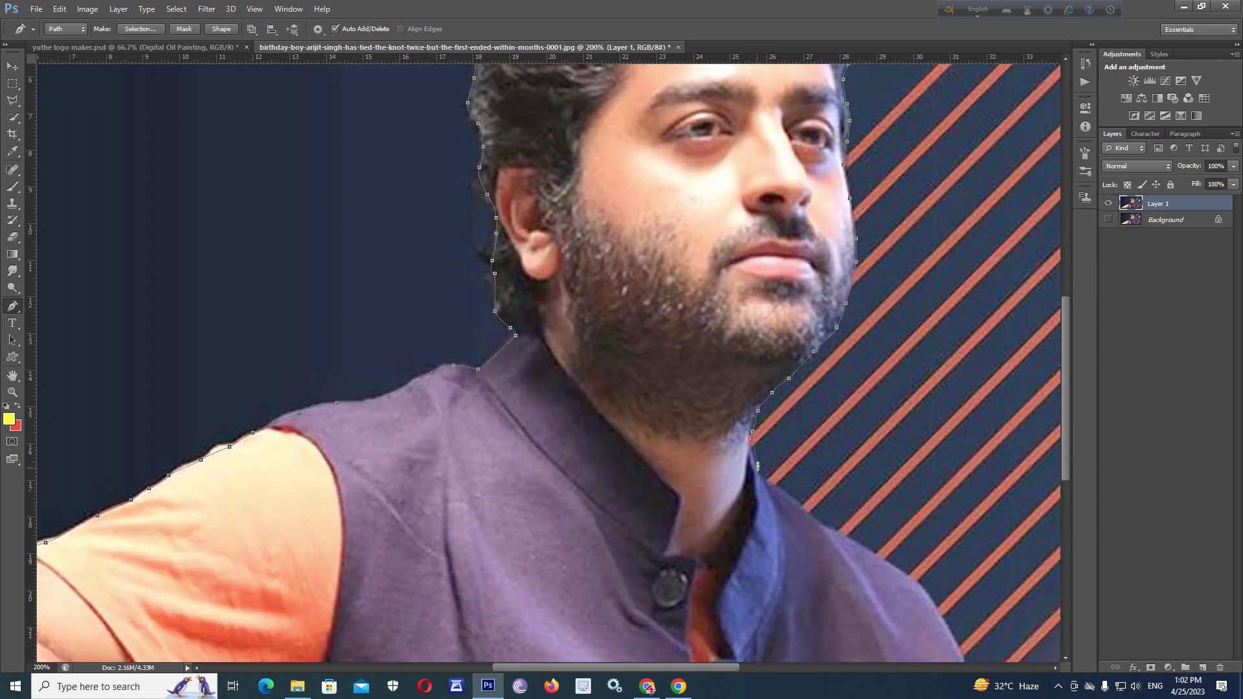
pyautogui.scroll(-3, 884, 560)
pyautogui.click(962, 562)
pyautogui.click(152, 584)
pyautogui.hscroll(-8, 153, 585)
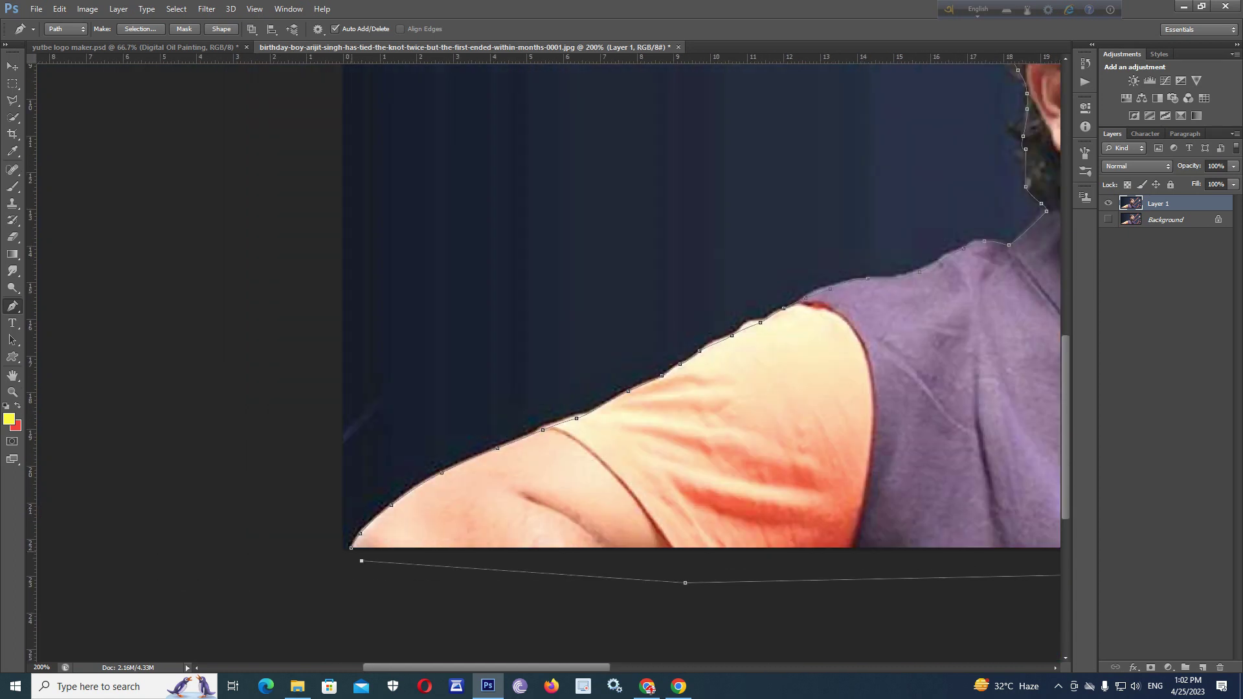
pyautogui.click(356, 557)
pyautogui.hotkey('ctrl', '-')
pyautogui.hotkey('ctrl', '-')
pyautogui.hotkey('ctrl', '-')
# Step: Turn the path into a selection, invert it, delete the background and duplicate the cutout layer
pyautogui.hotkey('ctrl', 'Return')
pyautogui.hotkey('ctrl', 'shift', 'i')
pyautogui.press('Delete')
pyautogui.click(176, 8)
pyautogui.press('Escape')
pyautogui.hotkey('ctrl', '+')
# Step: With an enlarged Smudge brush, blend the forehead highlight and smear the hair along the left cheek
pyautogui.hotkey('ctrl', 'j')
pyautogui.hotkey('ctrl', '+')
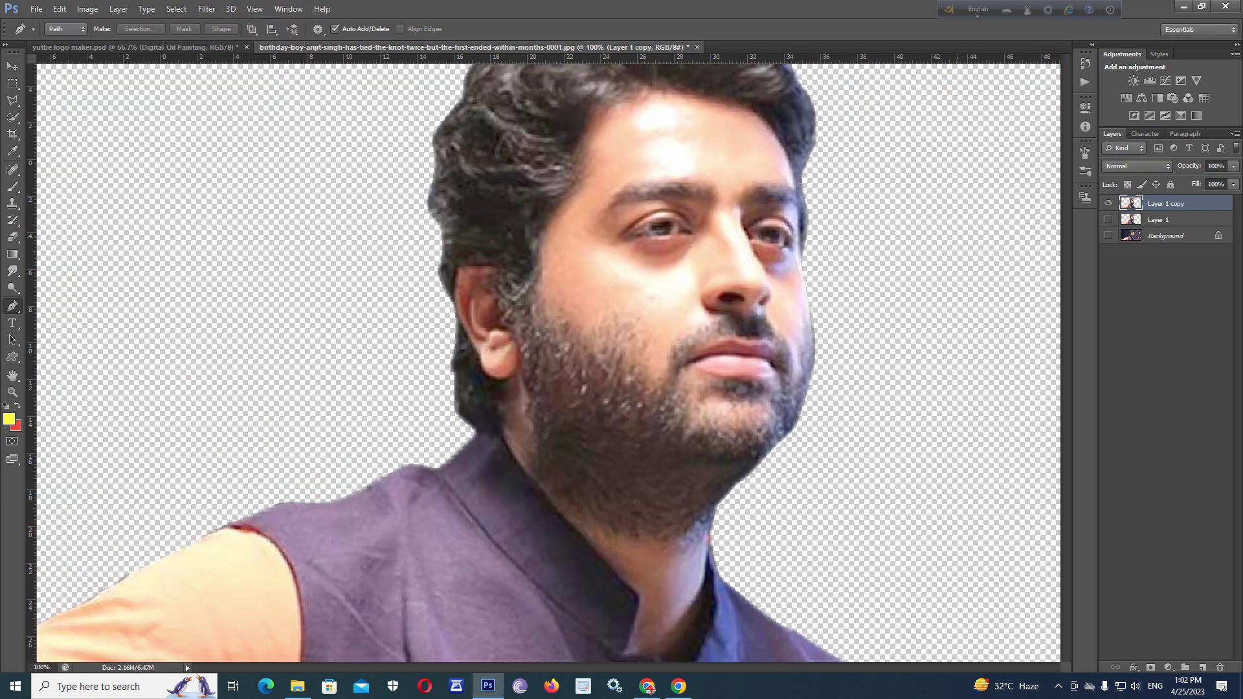
pyautogui.hotkey('ctrl', '+')
pyautogui.rightClick(12, 270)
pyautogui.click(71, 293)
pyautogui.scroll(3, 583, 324)
pyautogui.press(']')
pyautogui.press(']')
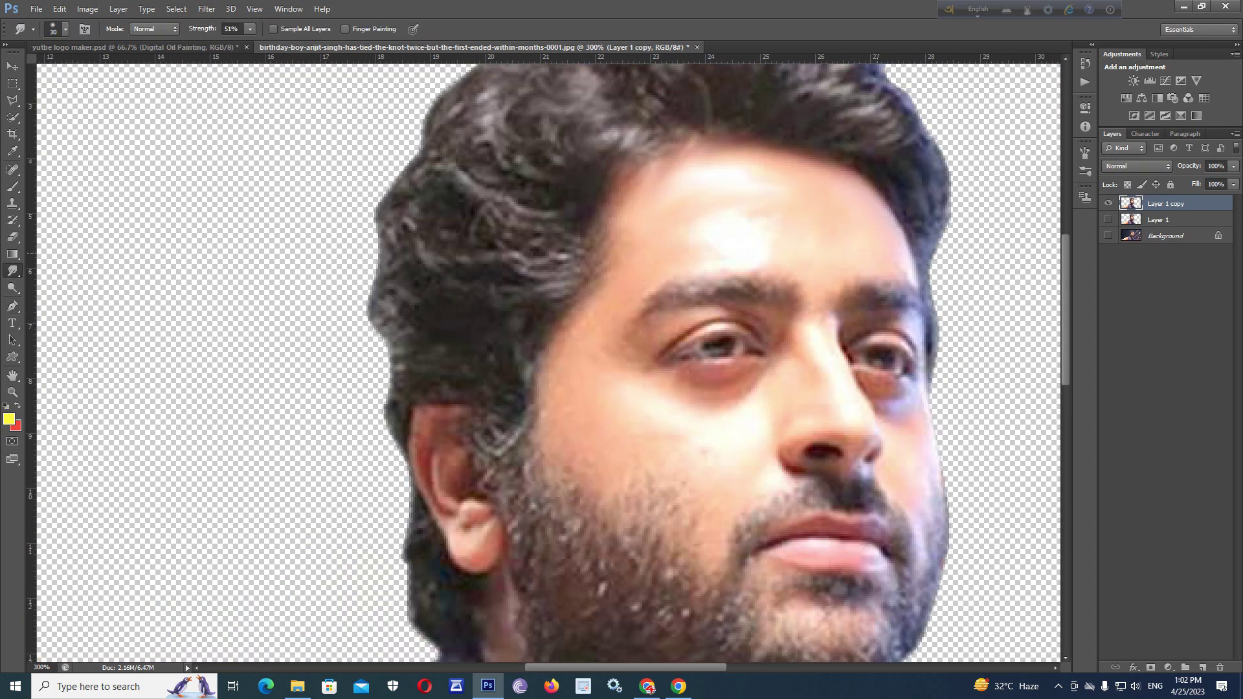
pyautogui.moveTo(771, 218); pyautogui.dragTo(706, 206)
pyautogui.moveTo(537, 382); pyautogui.dragTo(556, 460)
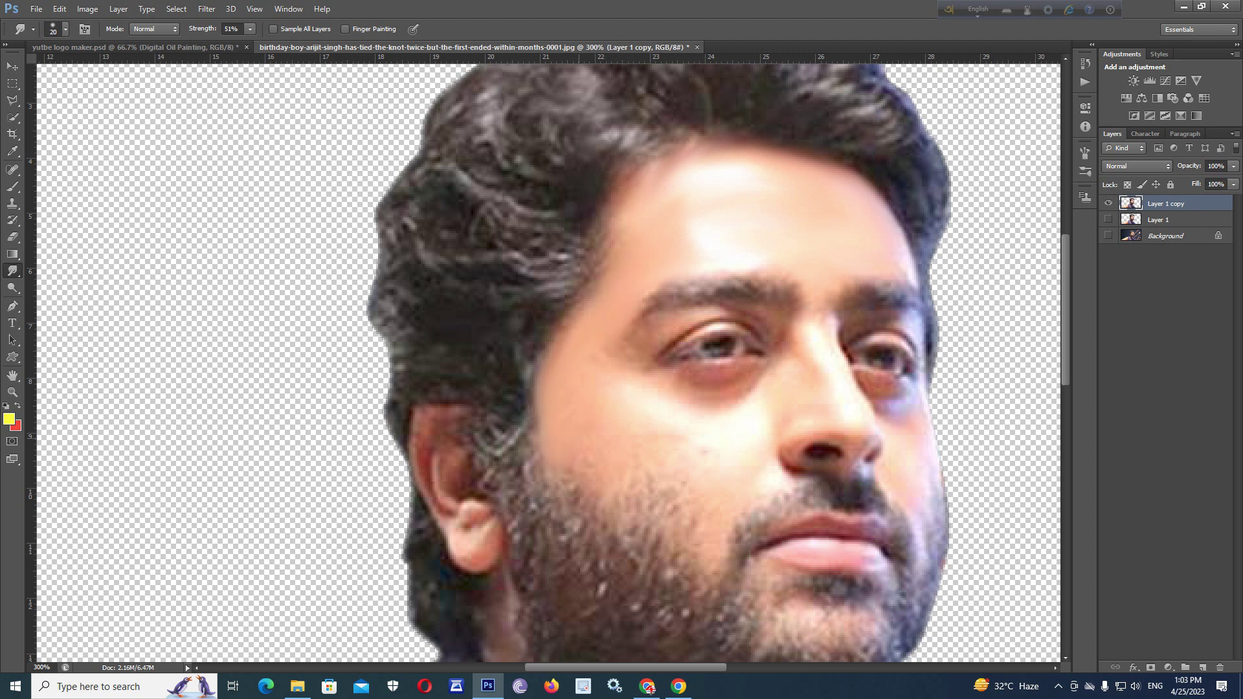
# Step: Lower the Smudge strength to 40% and fine-tune the brush size
pyautogui.moveTo(250, 28); pyautogui.dragTo(242, 44)
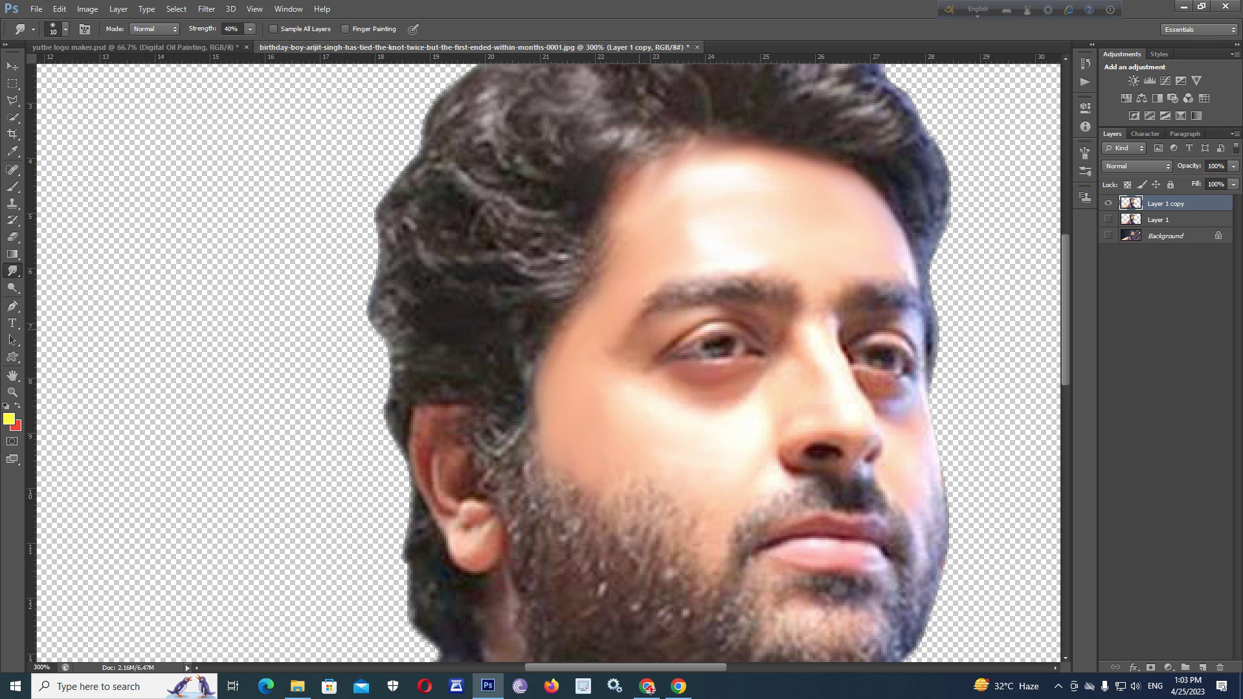
pyautogui.press('[')
pyautogui.press('[')
pyautogui.scroll(-2, 551, 363)
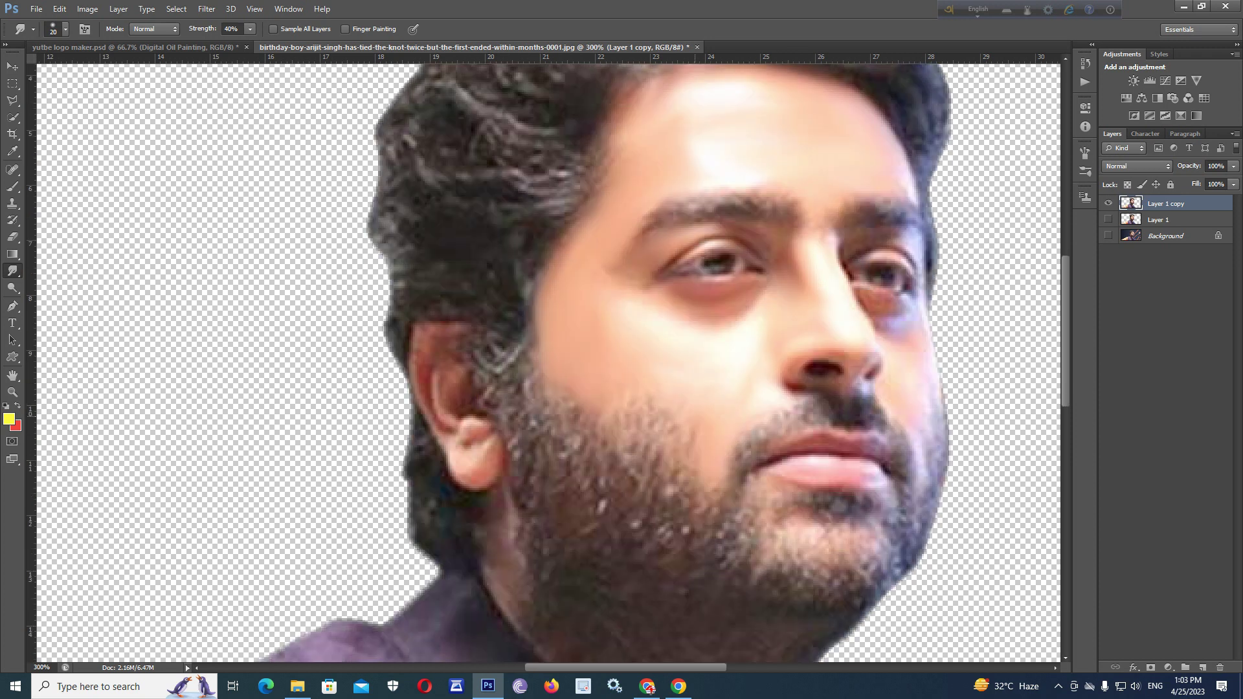
pyautogui.scroll(-2, 551, 363)
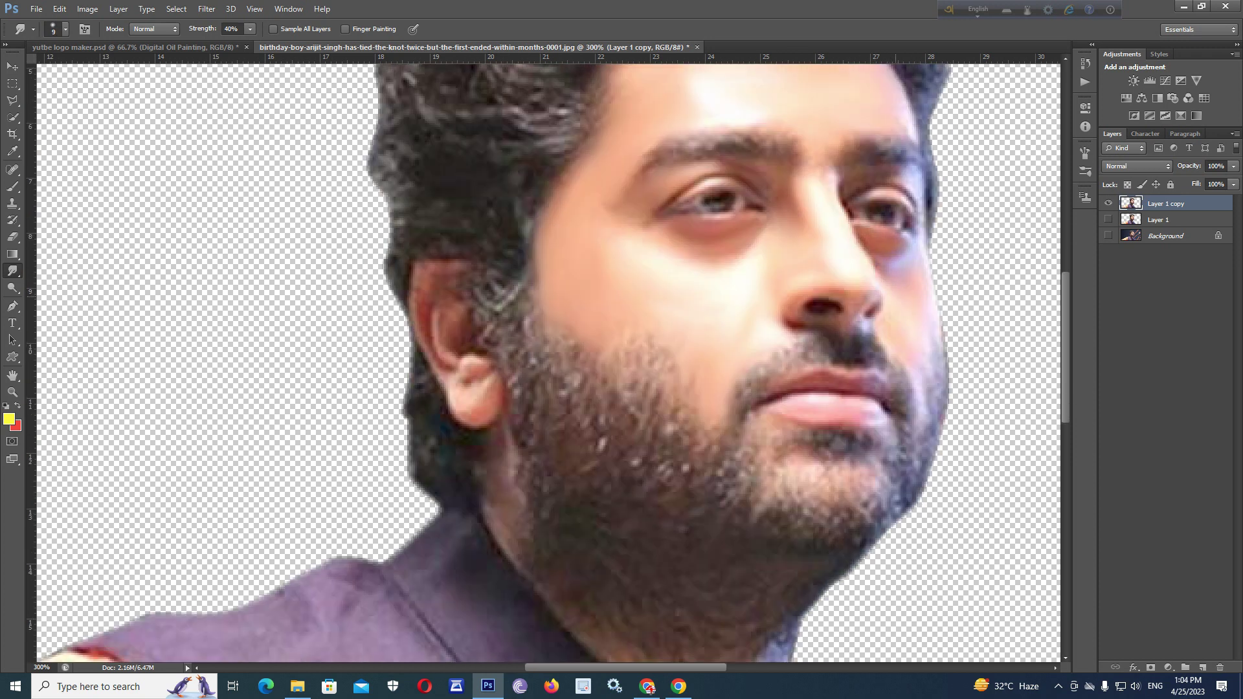
pyautogui.scroll(1, 550, 363)
pyautogui.press(']')
pyautogui.scroll(1, 907, 219)
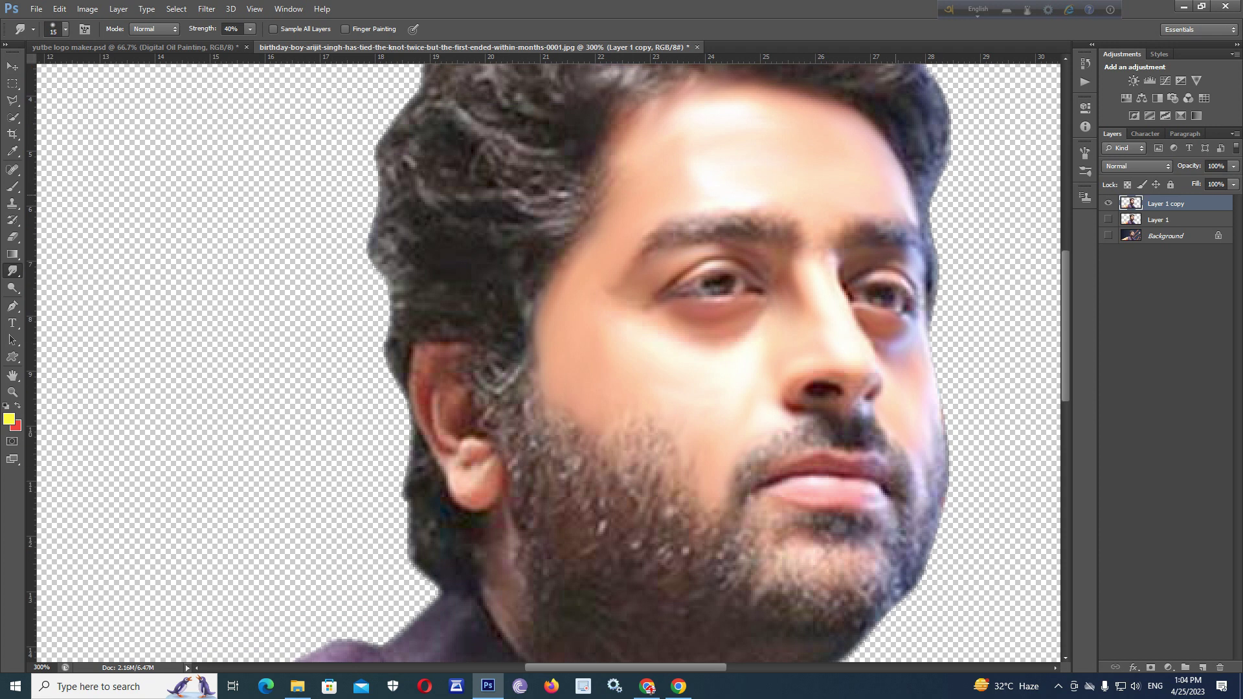
pyautogui.scroll(-2, 453, 356)
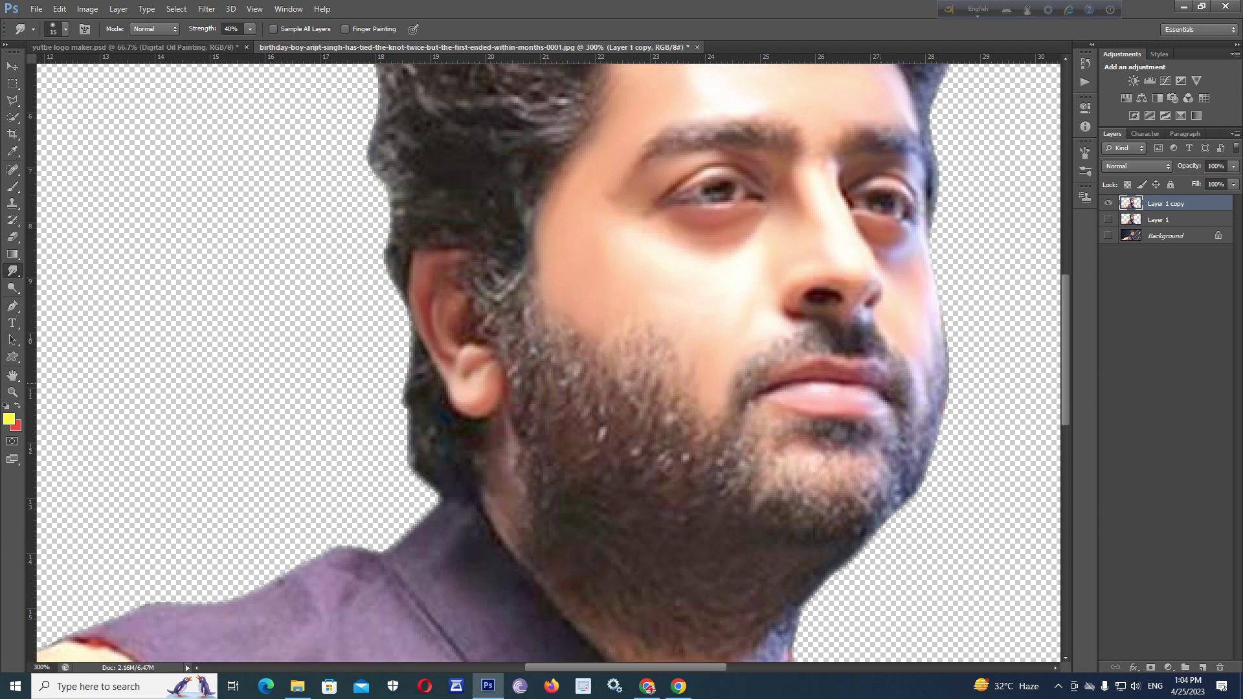
# Step: Smear the moustache under the nose and the beard across cheek and jaw
pyautogui.moveTo(816, 333); pyautogui.dragTo(744, 389)
pyautogui.moveTo(849, 356); pyautogui.dragTo(903, 414)
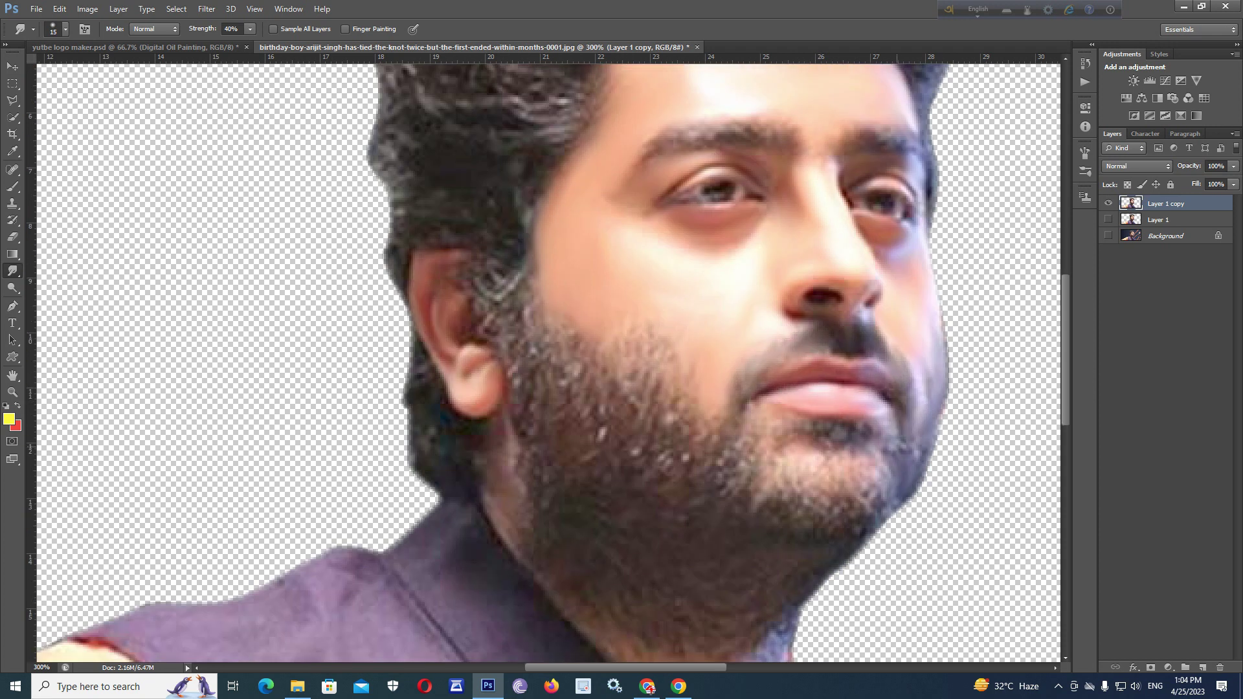
pyautogui.moveTo(518, 350)
pyautogui.mouseDown()
pyautogui.moveTo(674, 466)
pyautogui.moveTo(861, 505)
pyautogui.mouseUp()
pyautogui.moveTo(816, 454); pyautogui.dragTo(777, 492)
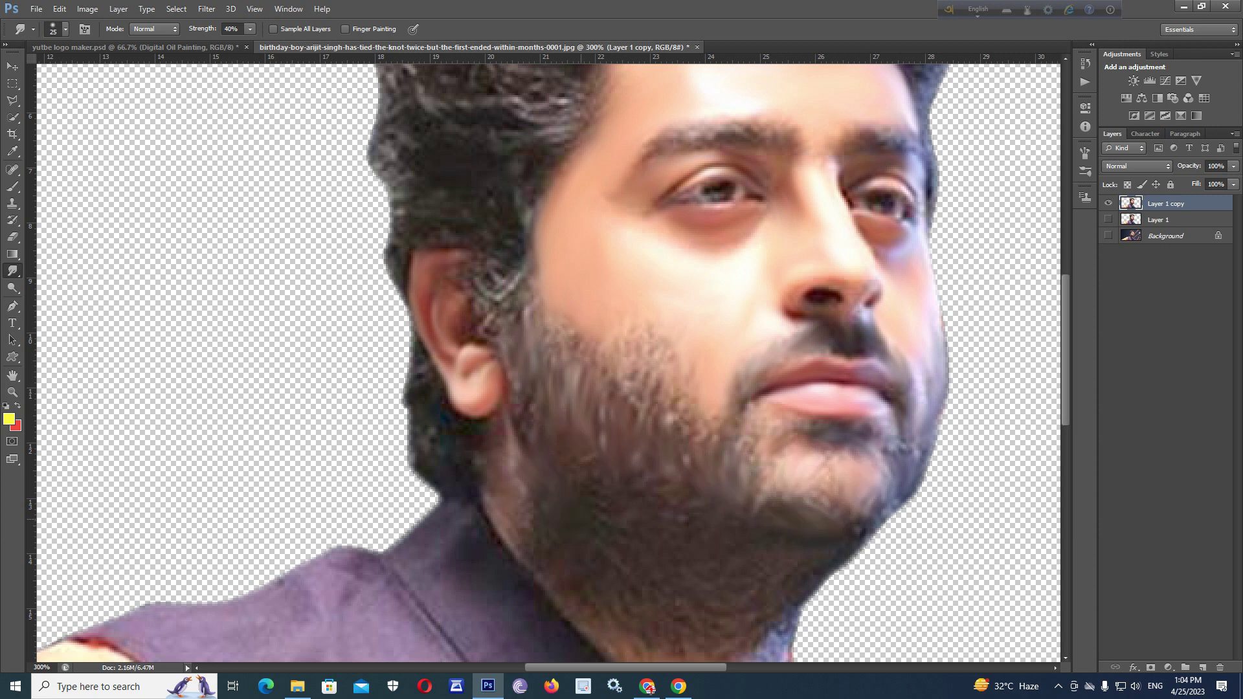
pyautogui.scroll(1, 551, 363)
pyautogui.press('[')
# Step: Smooth the hair strands on the left side of the head with the Smudge tool
pyautogui.scroll(1, 550, 363)
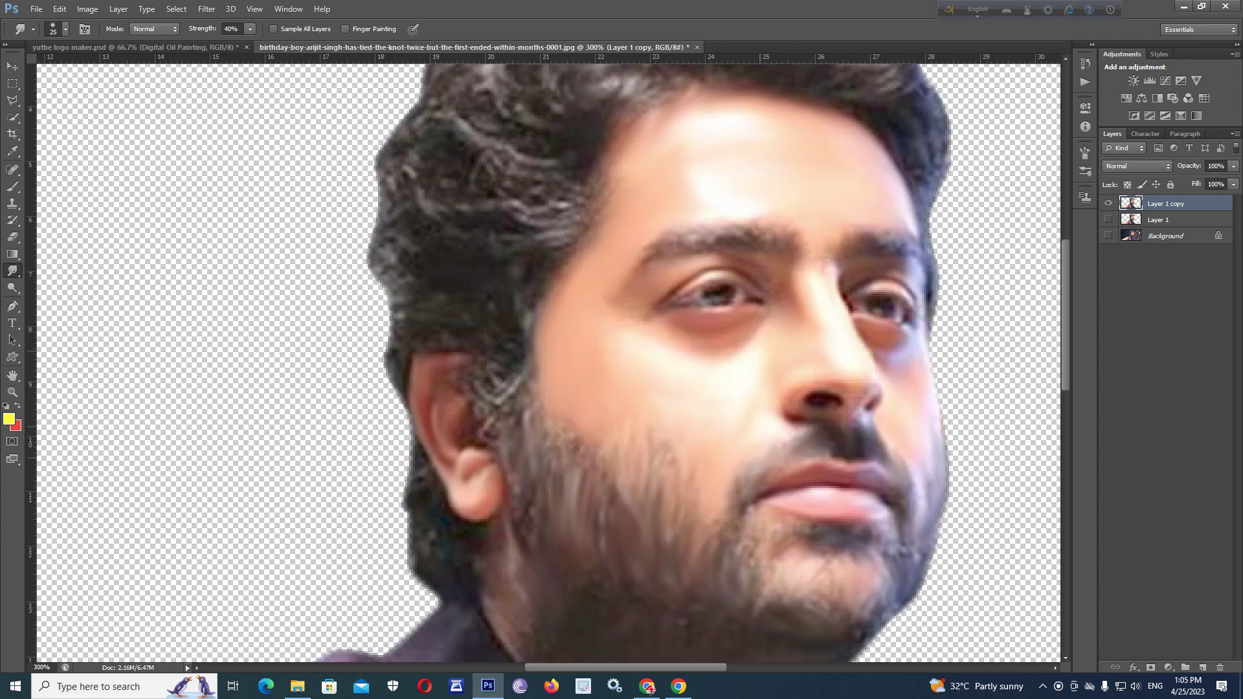
pyautogui.scroll(1, 550, 363)
pyautogui.scroll(1, 906, 246)
pyautogui.scroll(1, 913, 220)
pyautogui.moveTo(537, 355)
pyautogui.mouseDown()
pyautogui.moveTo(463, 291)
pyautogui.moveTo(395, 350)
pyautogui.mouseUp()
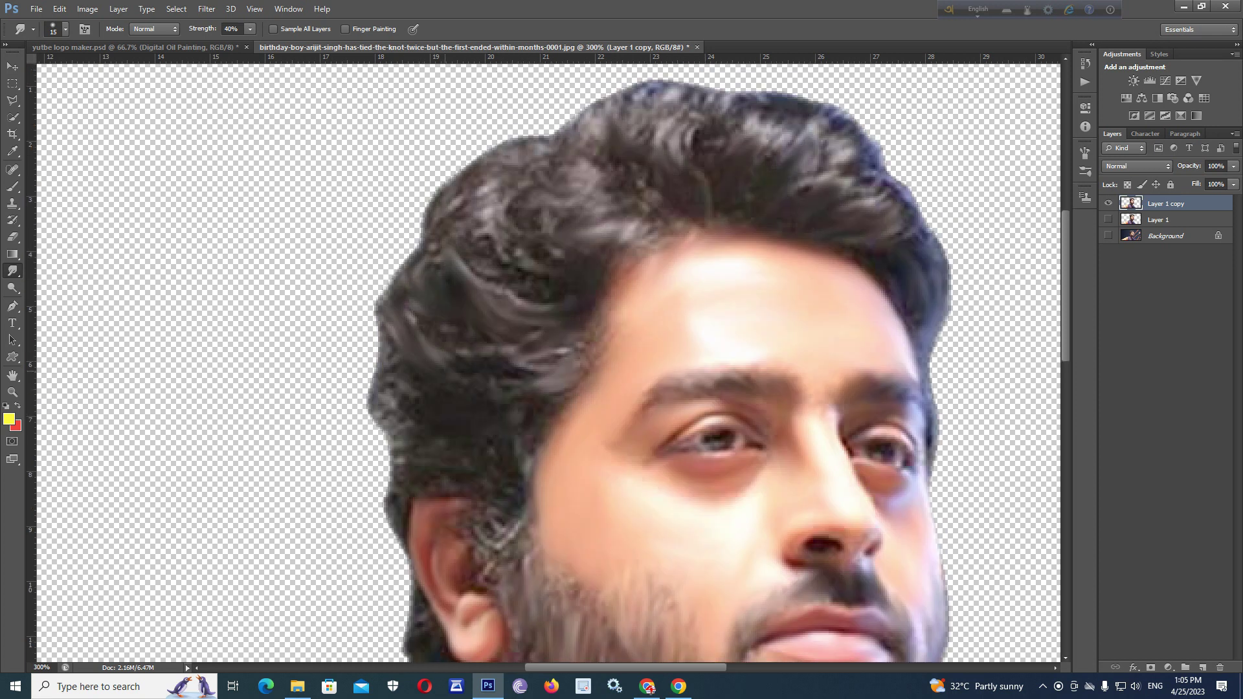
pyautogui.moveTo(511, 463); pyautogui.dragTo(389, 414)
pyautogui.moveTo(388, 350); pyautogui.dragTo(389, 460)
pyautogui.moveTo(376, 401); pyautogui.dragTo(388, 473)
# Step: Smudge the hair near the top left of the head
pyautogui.scroll(-1, 388, 454)
pyautogui.scroll(1, 551, 362)
pyautogui.moveTo(563, 237); pyautogui.dragTo(453, 220)
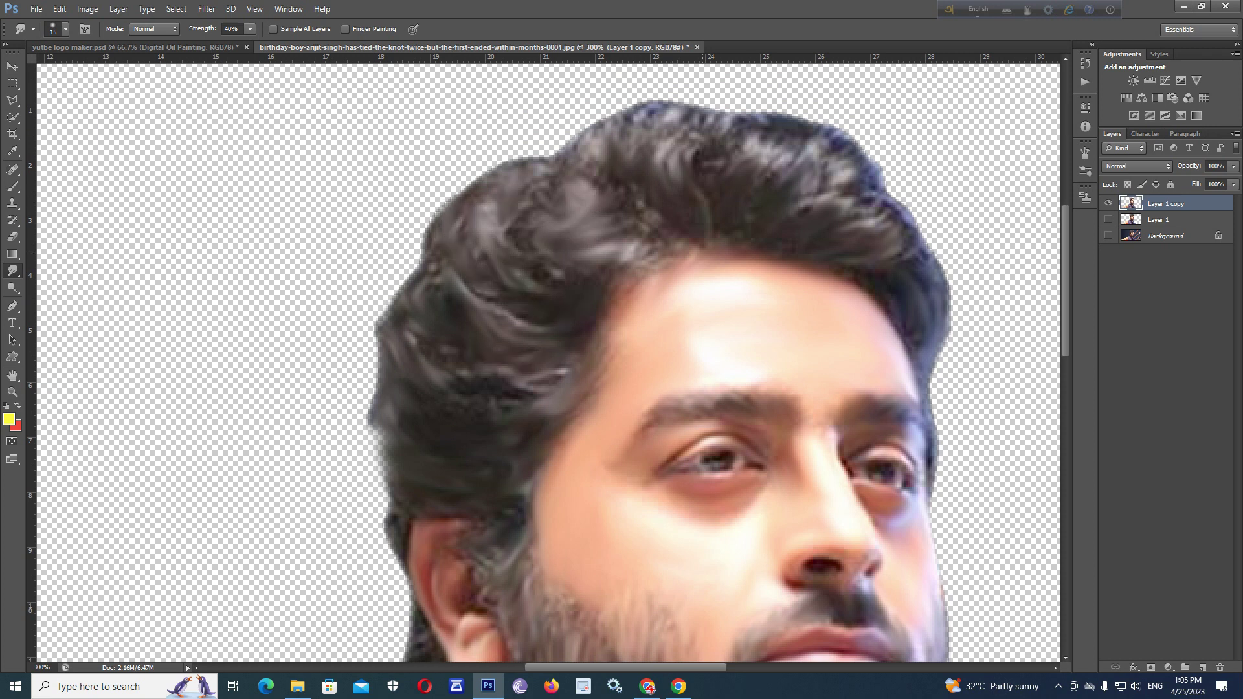
pyautogui.scroll(-5, 550, 362)
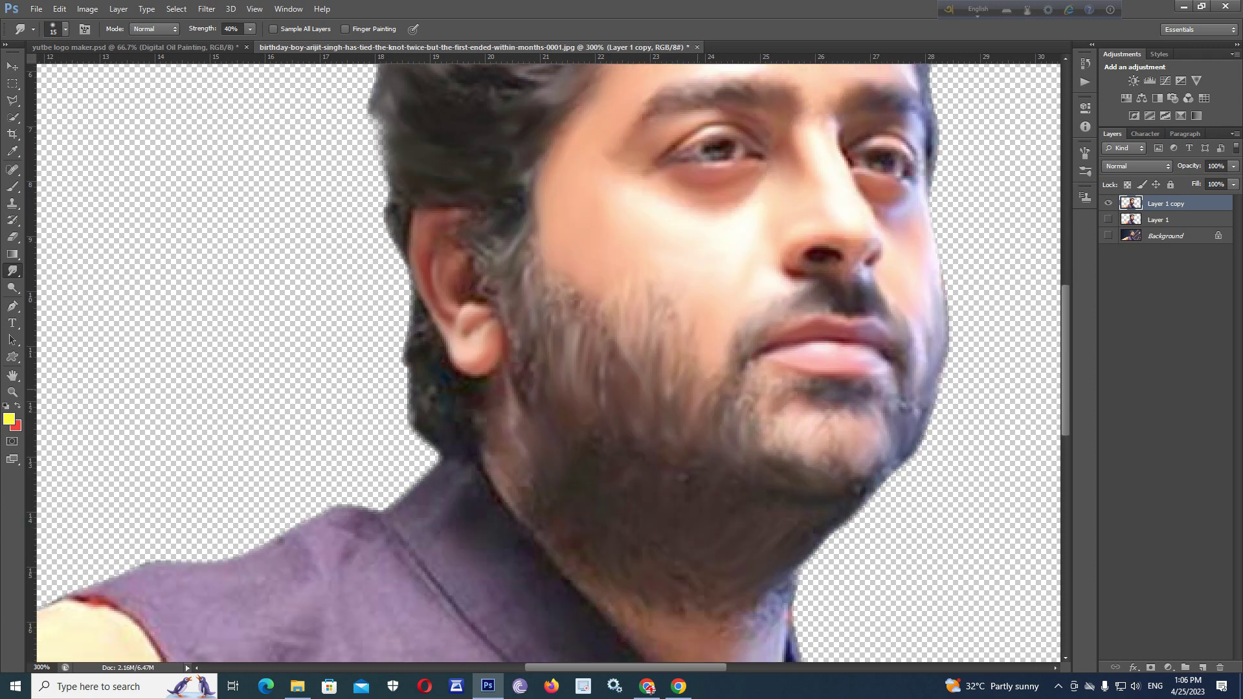
pyautogui.scroll(-2, 550, 362)
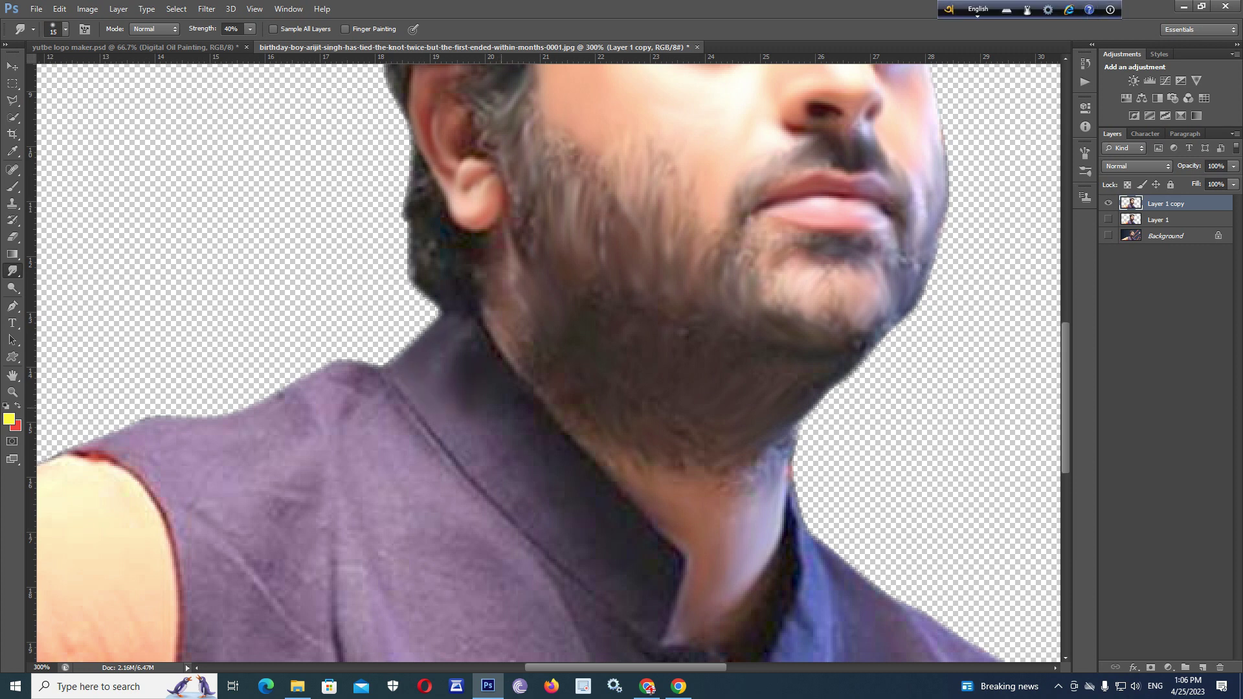
# Step: Enlarge the smudge brush and scroll down to the bottom of the image
pyautogui.press(']')
pyautogui.scroll(-1, 550, 363)
pyautogui.scroll(-1, 550, 362)
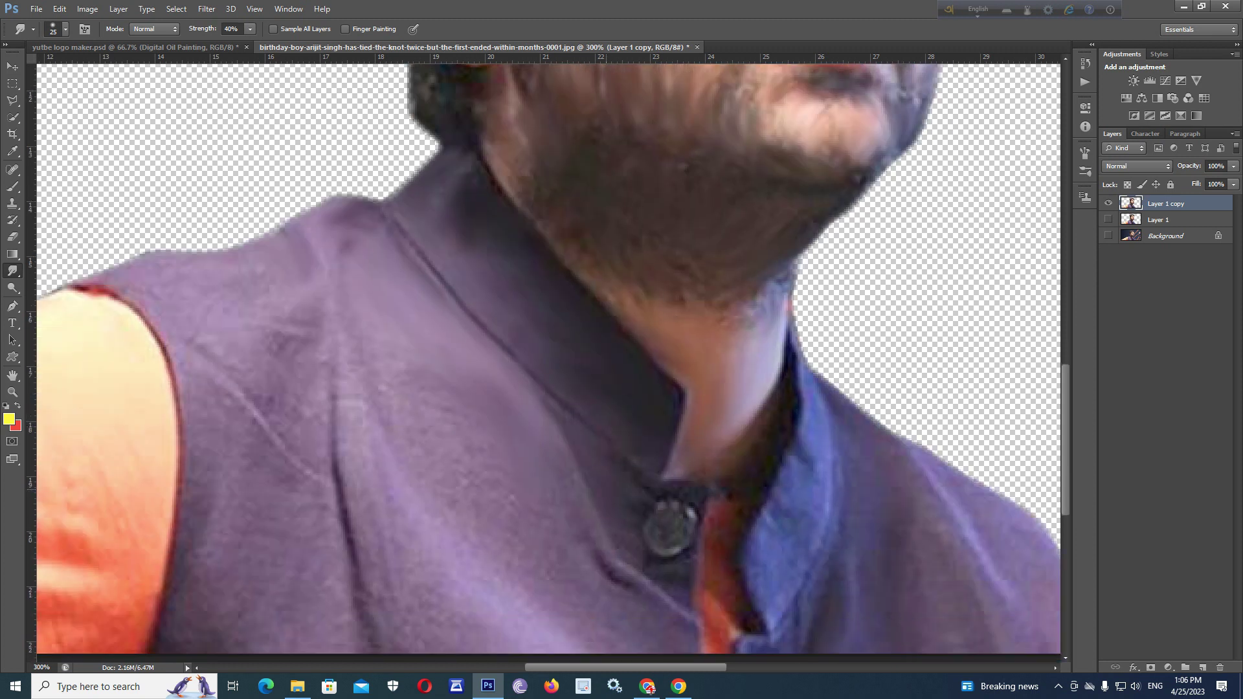
pyautogui.scroll(-1, 551, 362)
pyautogui.scroll(-1, 550, 362)
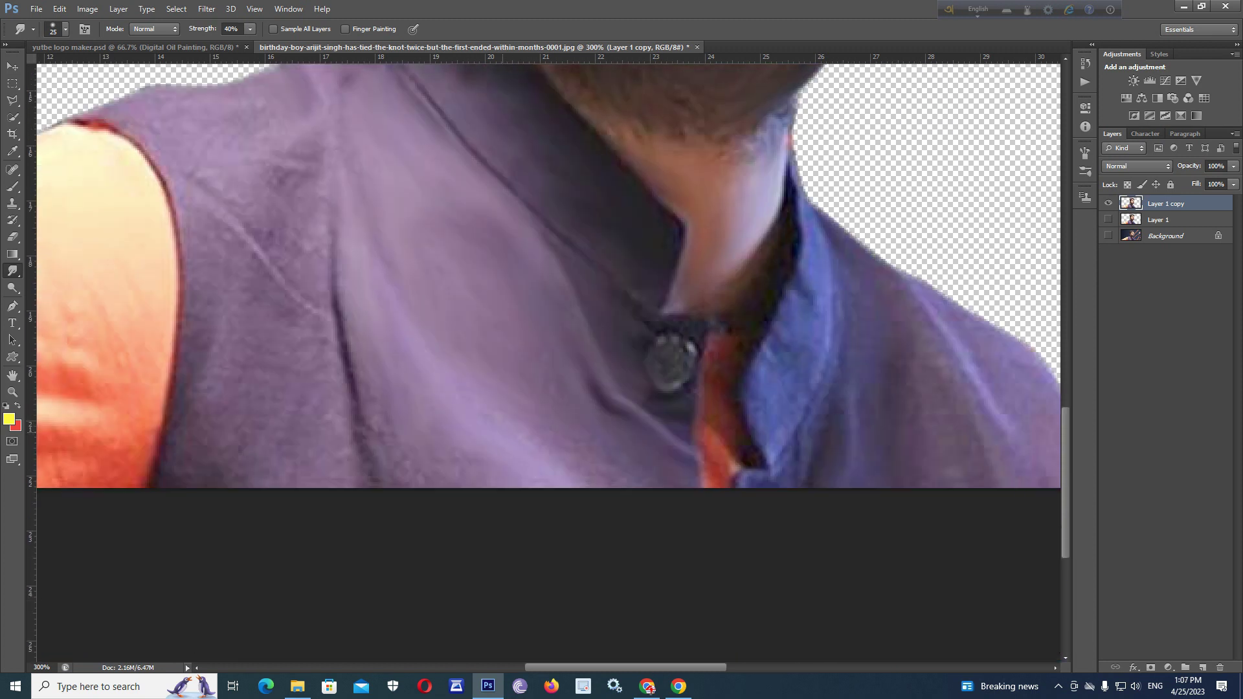
# Step: Smear away the dark crease on the orange sleeve near the shoulder
pyautogui.hotkey('ctrl', '-')
pyautogui.hotkey('ctrl', '-')
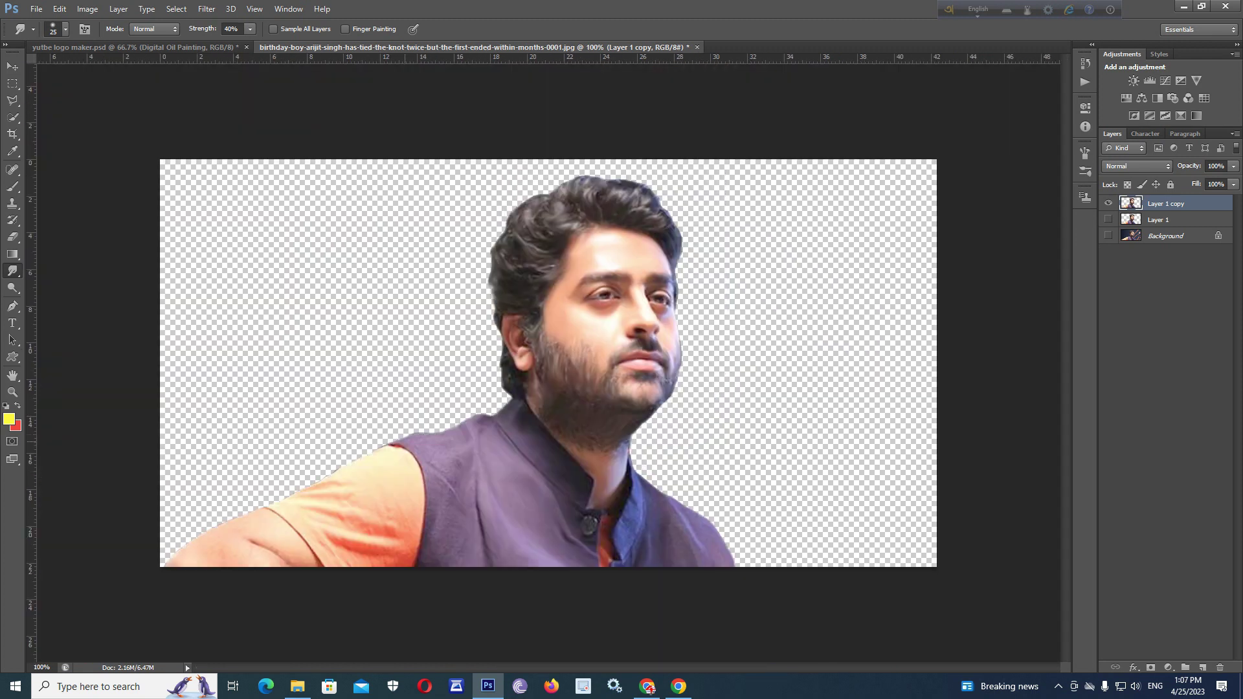
pyautogui.hotkey('ctrl', '+')
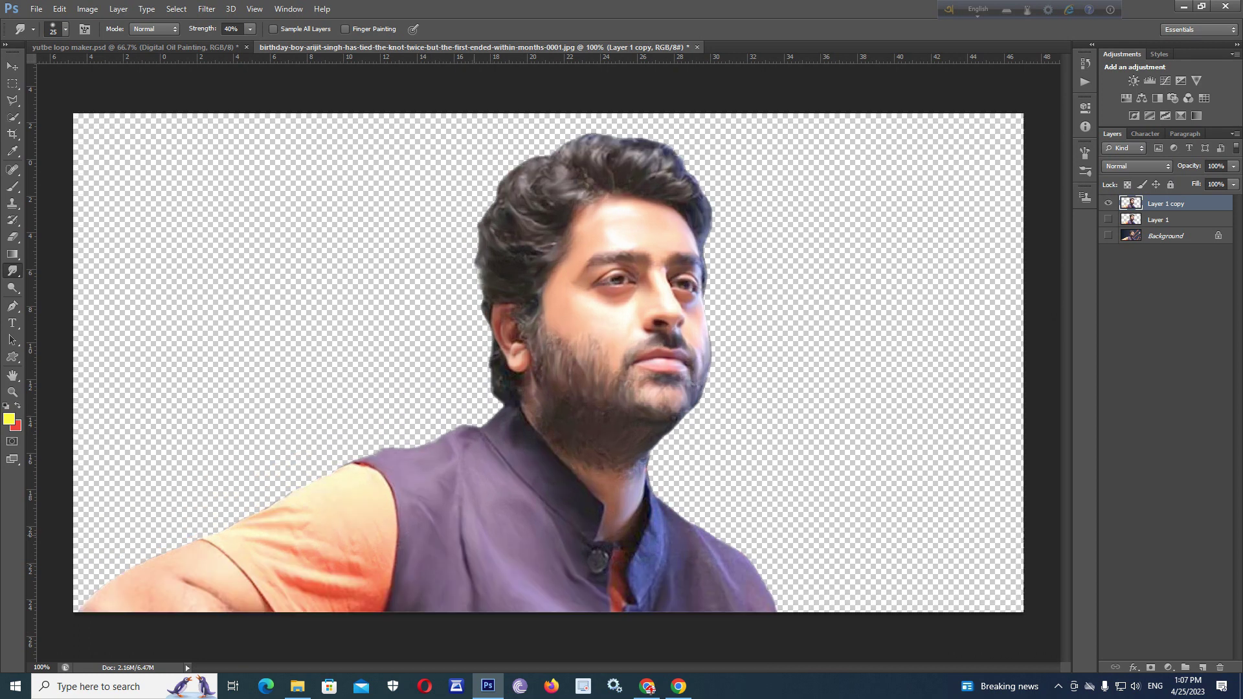
pyautogui.scroll(-1, 551, 362)
pyautogui.scroll(-1, 551, 363)
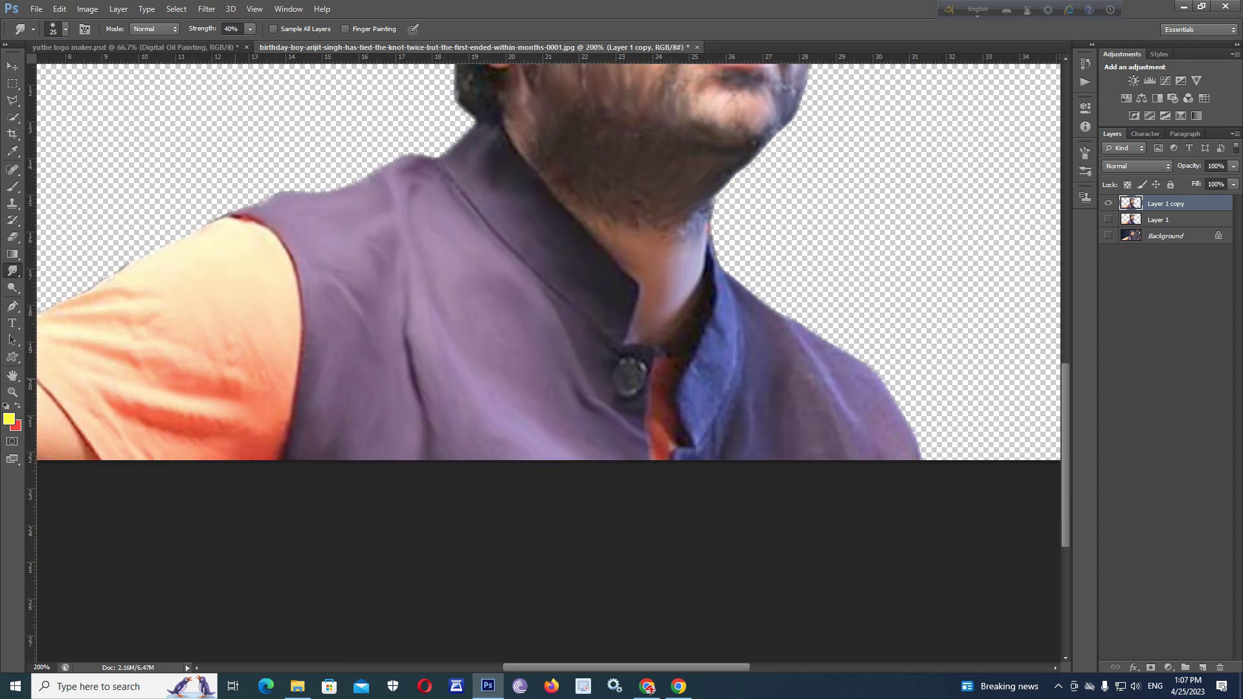
pyautogui.hscroll(-3, 318, 330)
pyautogui.scroll(-1, 318, 330)
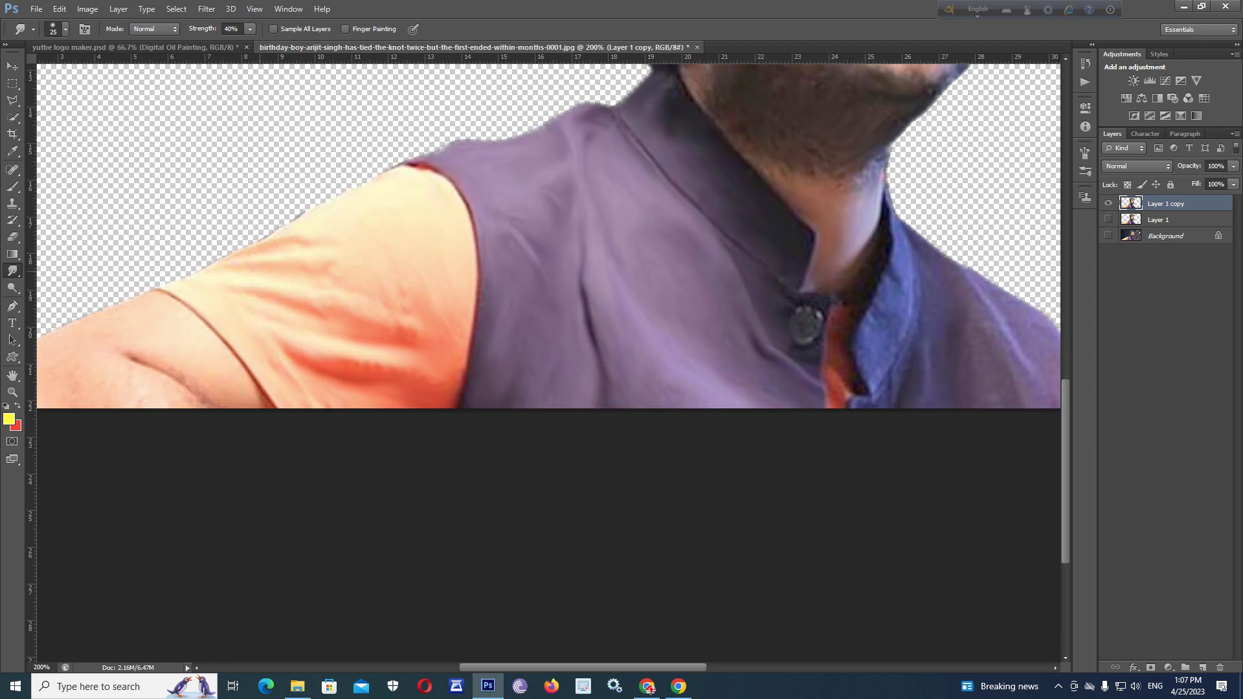
pyautogui.scroll(-1, 318, 330)
pyautogui.hscroll(-4, 317, 330)
pyautogui.moveTo(382, 319); pyautogui.dragTo(492, 356)
# Step: Zoom in on the eyes and nose to check them, then view the whole head
pyautogui.scroll(1, 549, 363)
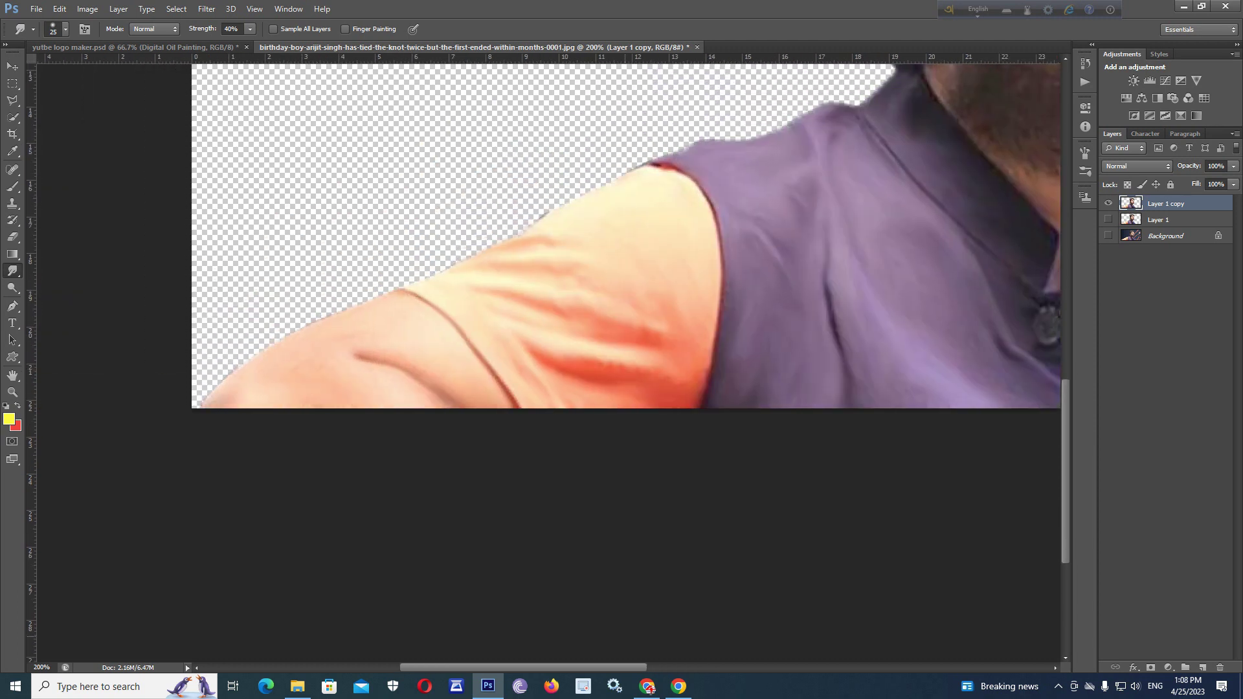
pyautogui.hscroll(10, 549, 363)
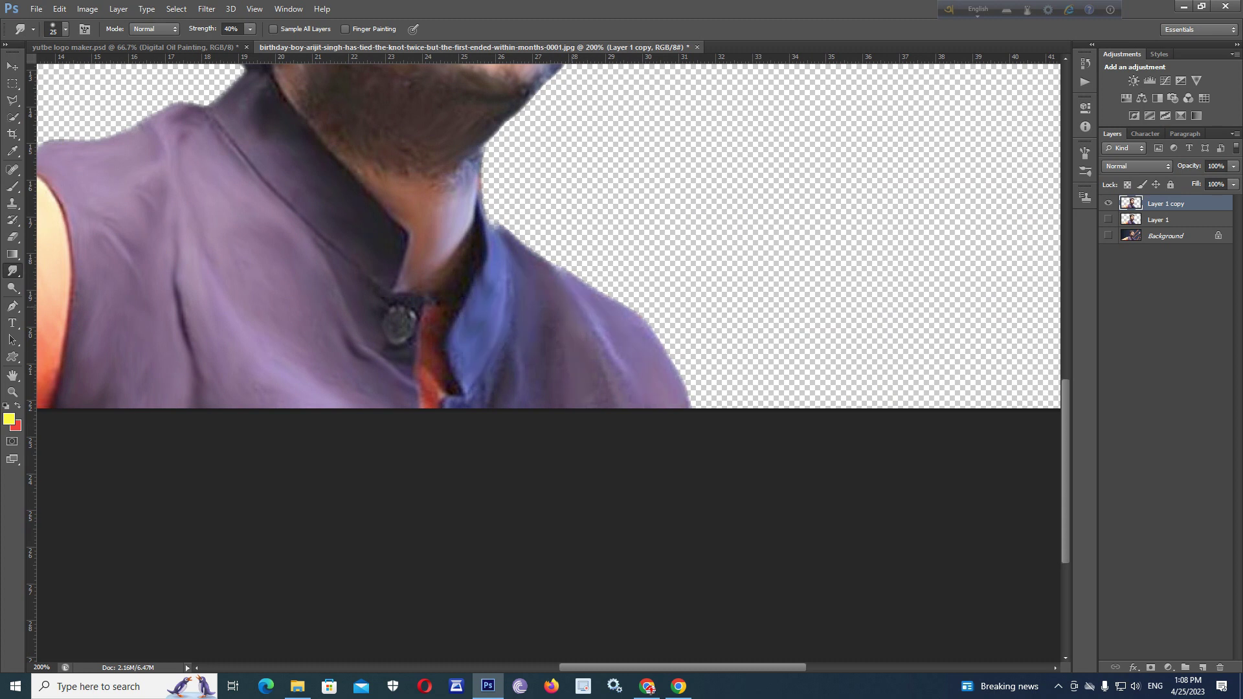
pyautogui.scroll(3, 549, 363)
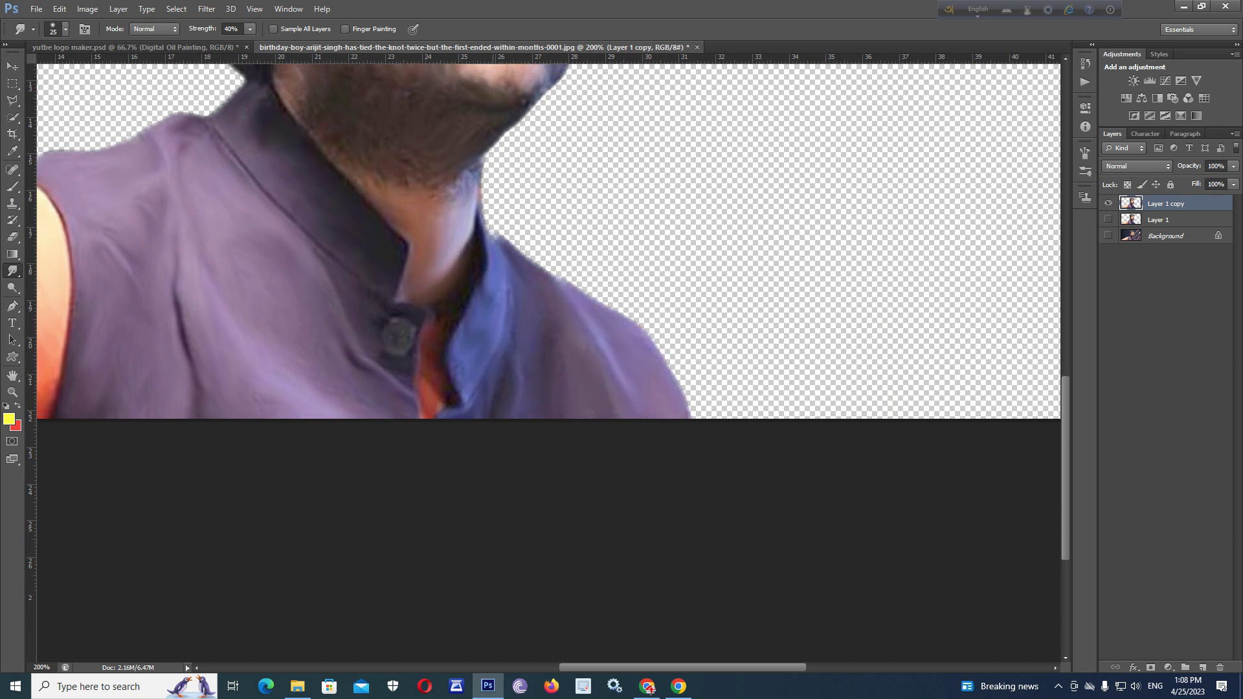
pyautogui.hotkey('ctrl', '+')
pyautogui.hotkey('ctrl', '+')
pyautogui.hotkey('ctrl', '+')
pyautogui.hotkey('ctrl', '+')
pyautogui.press('[')
pyautogui.press('[')
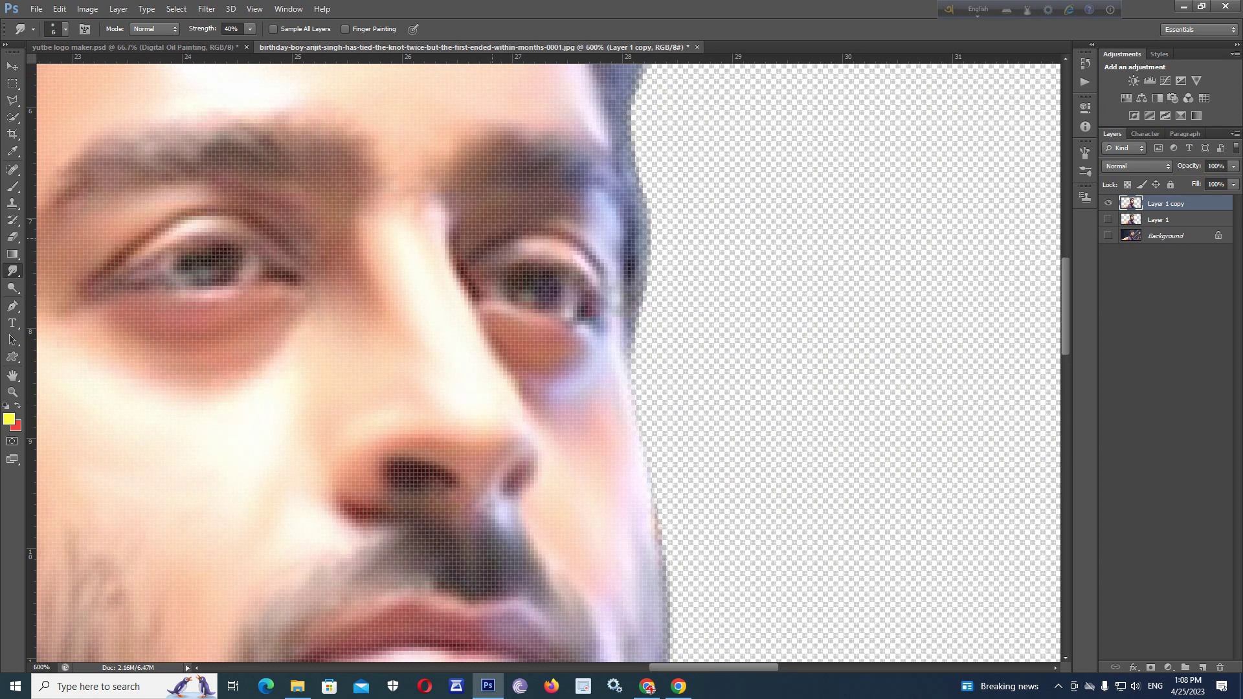
pyautogui.hotkey('ctrl', '-')
pyautogui.hotkey('ctrl', '-')
pyautogui.hotkey('ctrl', '-')
pyautogui.hotkey('ctrl', '-')
# Step: Switch to the Brush tool with white as the foreground colour
pyautogui.press('b')
pyautogui.click(8, 419)
pyautogui.click(300, 399)
pyautogui.click(586, 386)
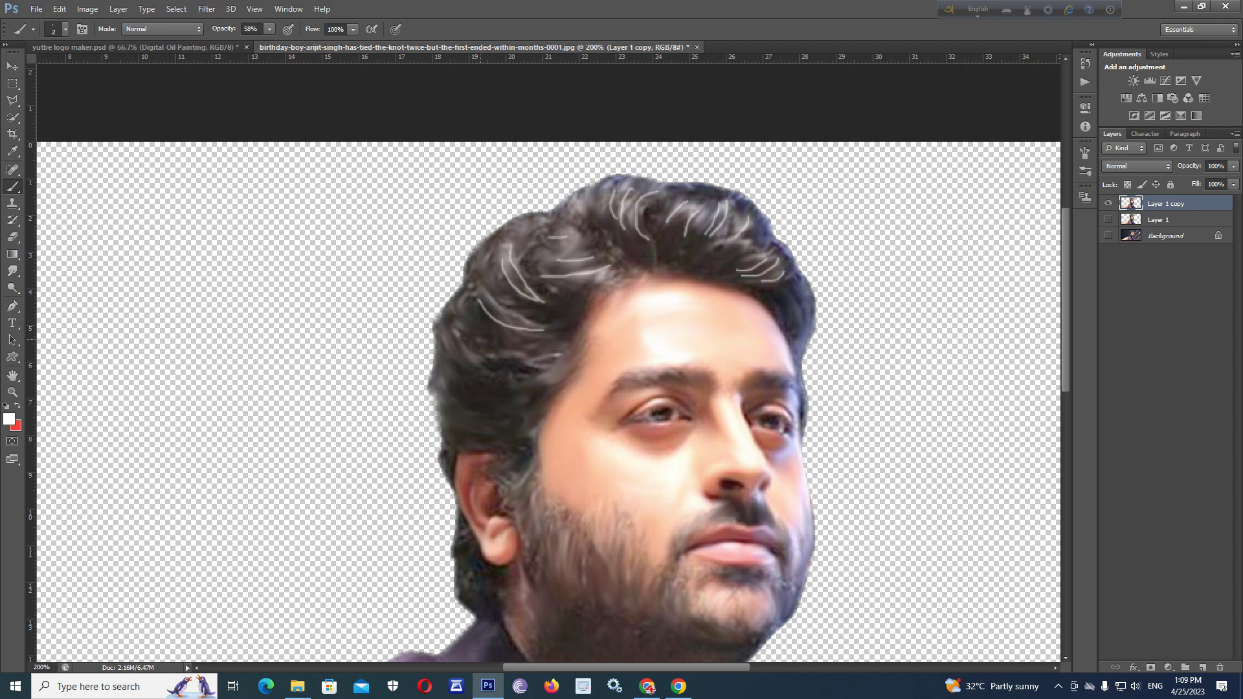
# Step: Change the foreground colour to brown and zoom closer on the hair and forehead
pyautogui.click(9, 419)
pyautogui.click(415, 465)
pyautogui.click(586, 386)
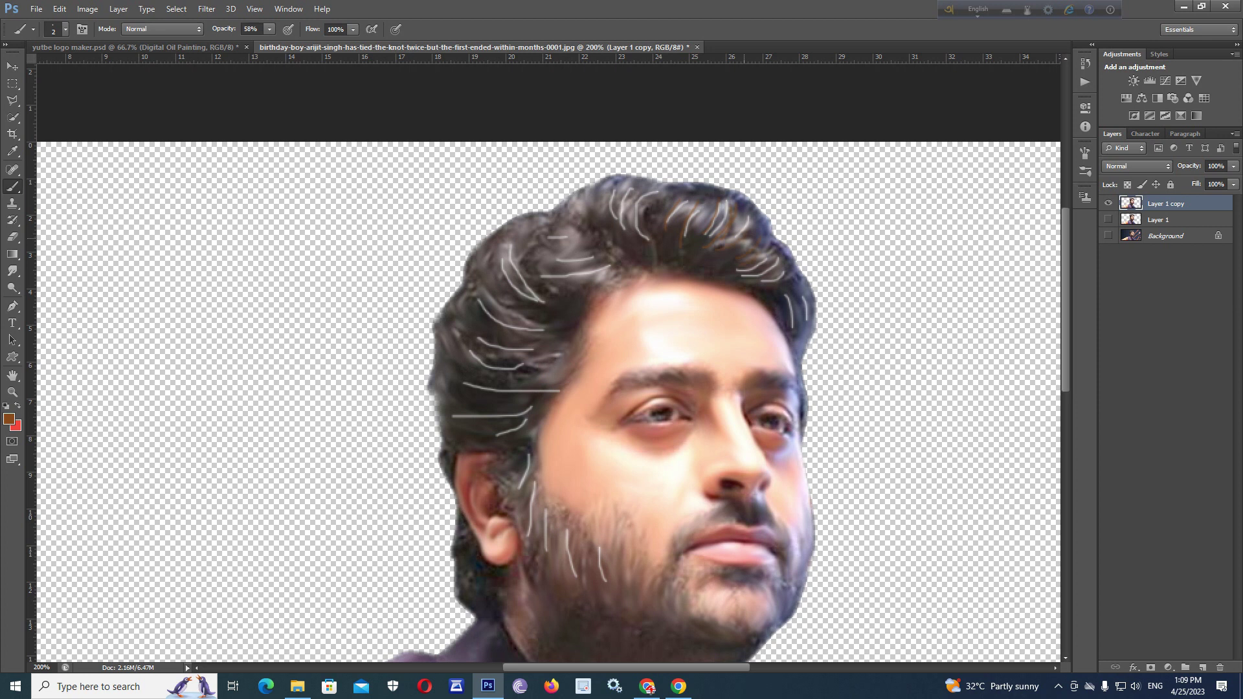
pyautogui.hotkey('ctrl', '+')
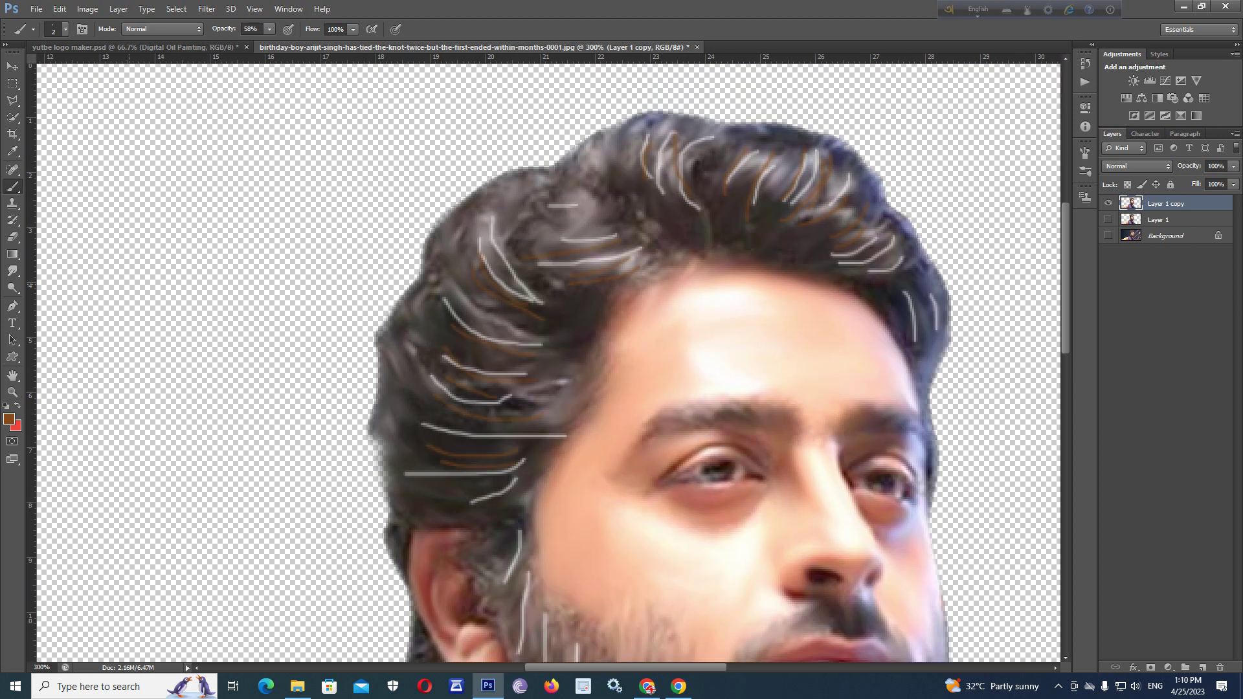
# Step: Set the foreground colour to green and enlarge the brush for the hair strands
pyautogui.click(9, 419)
pyautogui.click(421, 447)
pyautogui.click(602, 388)
pyautogui.press(']')
pyautogui.press(']')
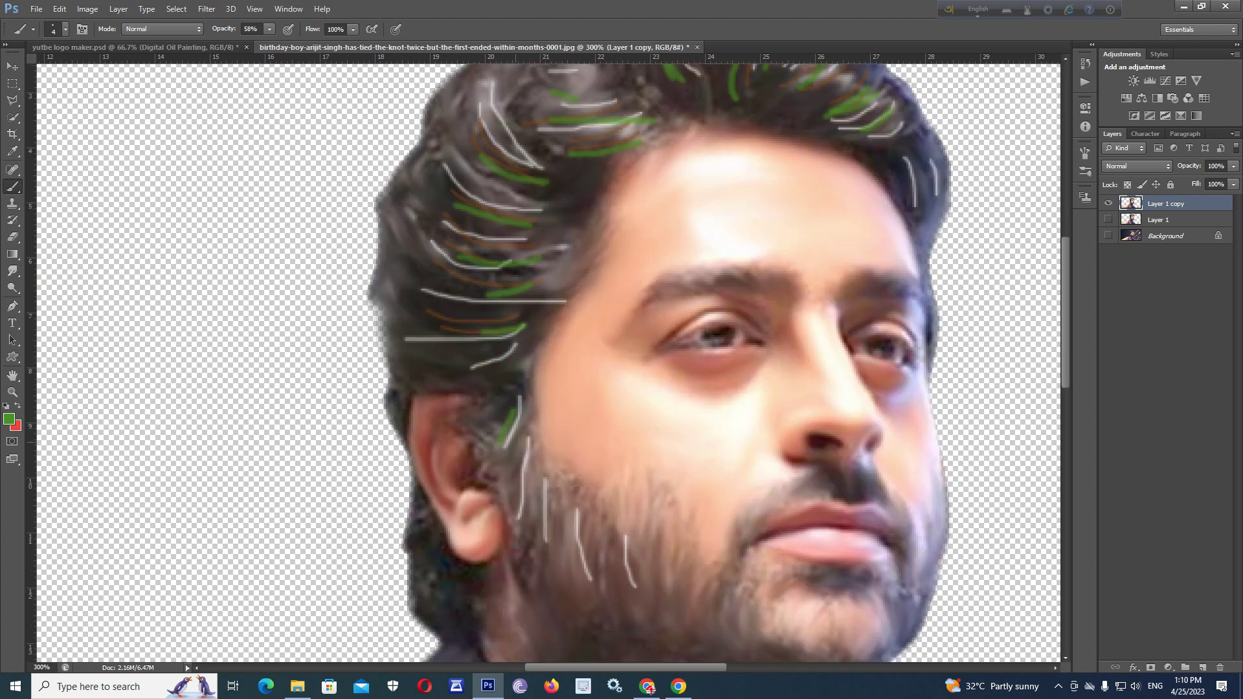
pyautogui.hotkey('ctrl', '+')
pyautogui.hotkey('ctrl', '+')
pyautogui.press(']')
pyautogui.press(']')
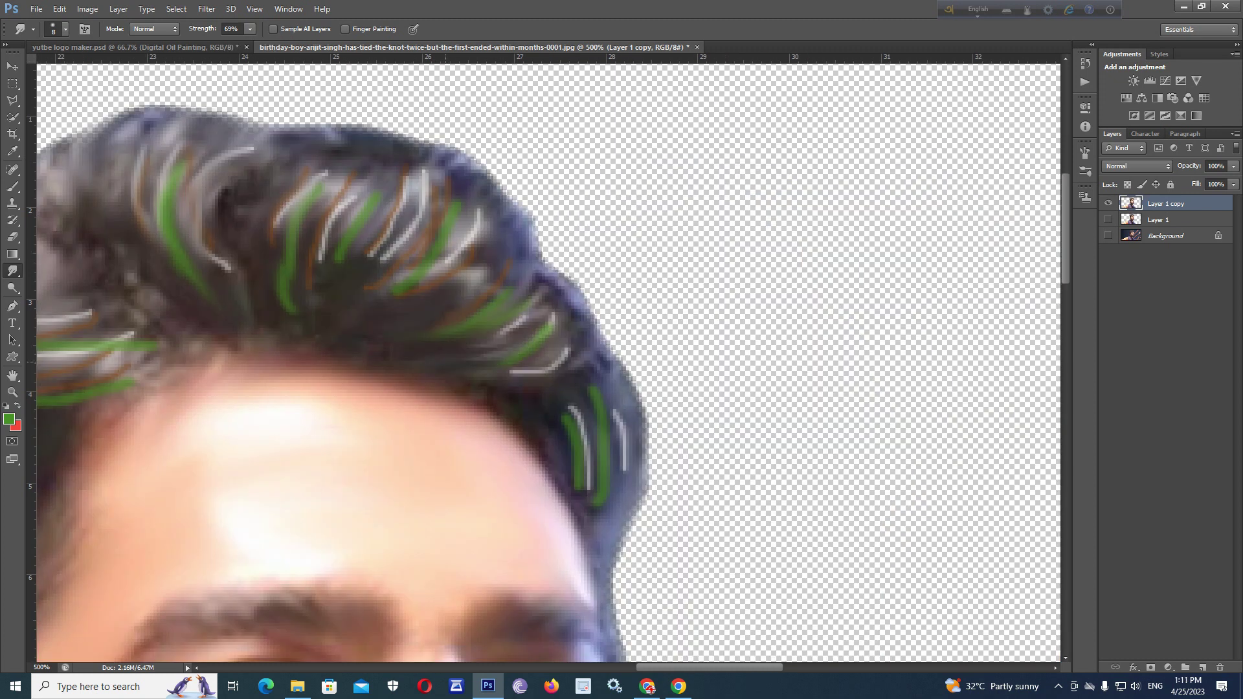
# Step: Smudge the green and white strands into the right and centre hair
pyautogui.moveTo(593, 414)
pyautogui.mouseDown()
pyautogui.moveTo(597, 498)
pyautogui.moveTo(632, 527)
pyautogui.mouseUp()
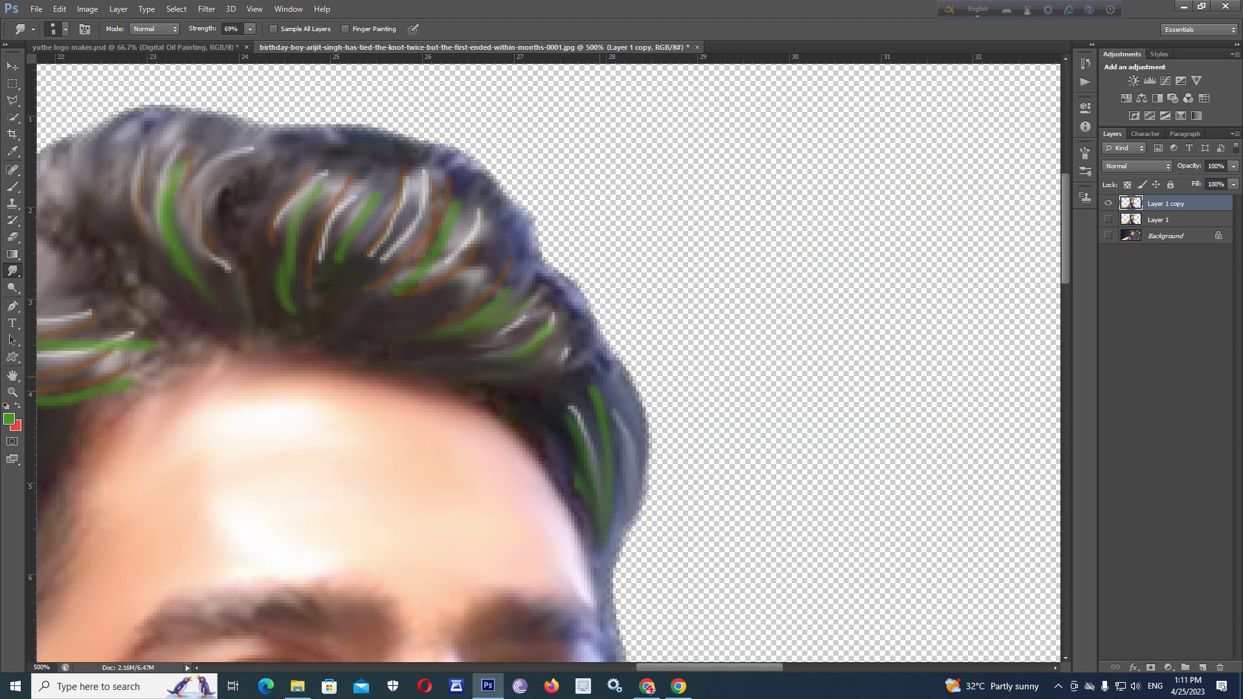
pyautogui.moveTo(582, 383); pyautogui.dragTo(593, 479)
pyautogui.moveTo(537, 324); pyautogui.dragTo(466, 227)
pyautogui.moveTo(421, 317)
pyautogui.mouseDown()
pyautogui.moveTo(447, 201)
pyautogui.moveTo(425, 171)
pyautogui.mouseUp()
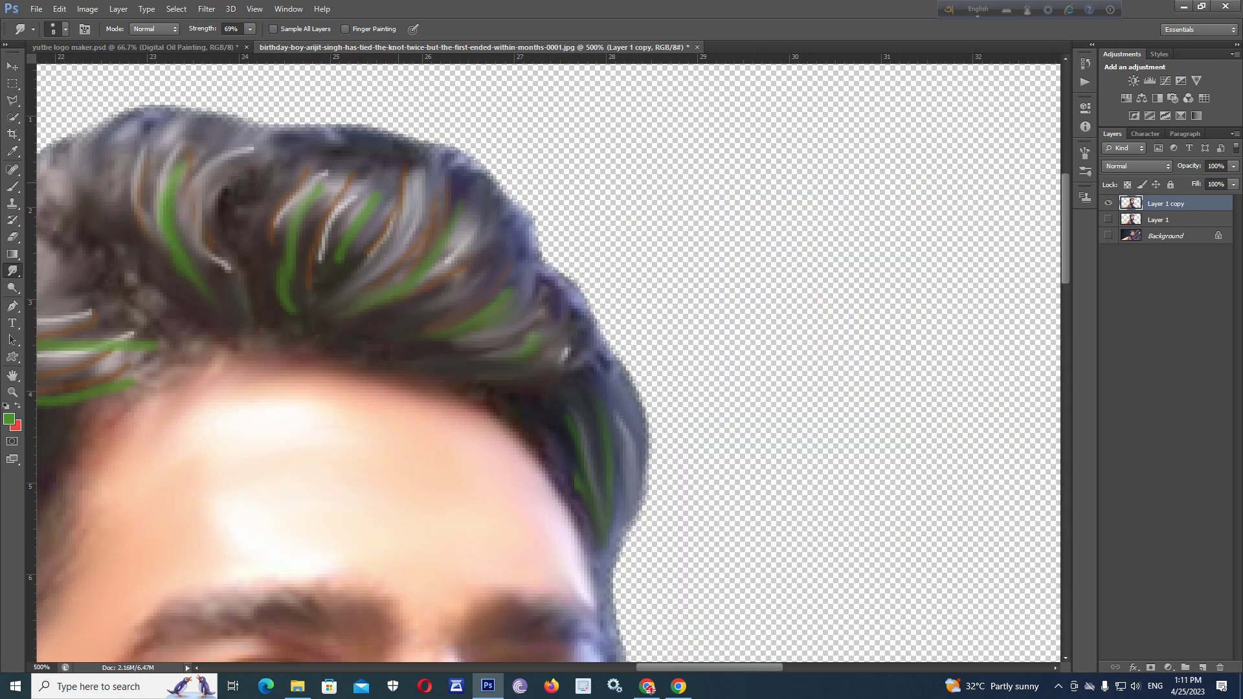
pyautogui.moveTo(343, 284); pyautogui.dragTo(363, 181)
pyautogui.moveTo(304, 307)
pyautogui.mouseDown()
pyautogui.moveTo(292, 169)
pyautogui.moveTo(407, 175)
pyautogui.mouseUp()
pyautogui.moveTo(343, 288); pyautogui.dragTo(388, 227)
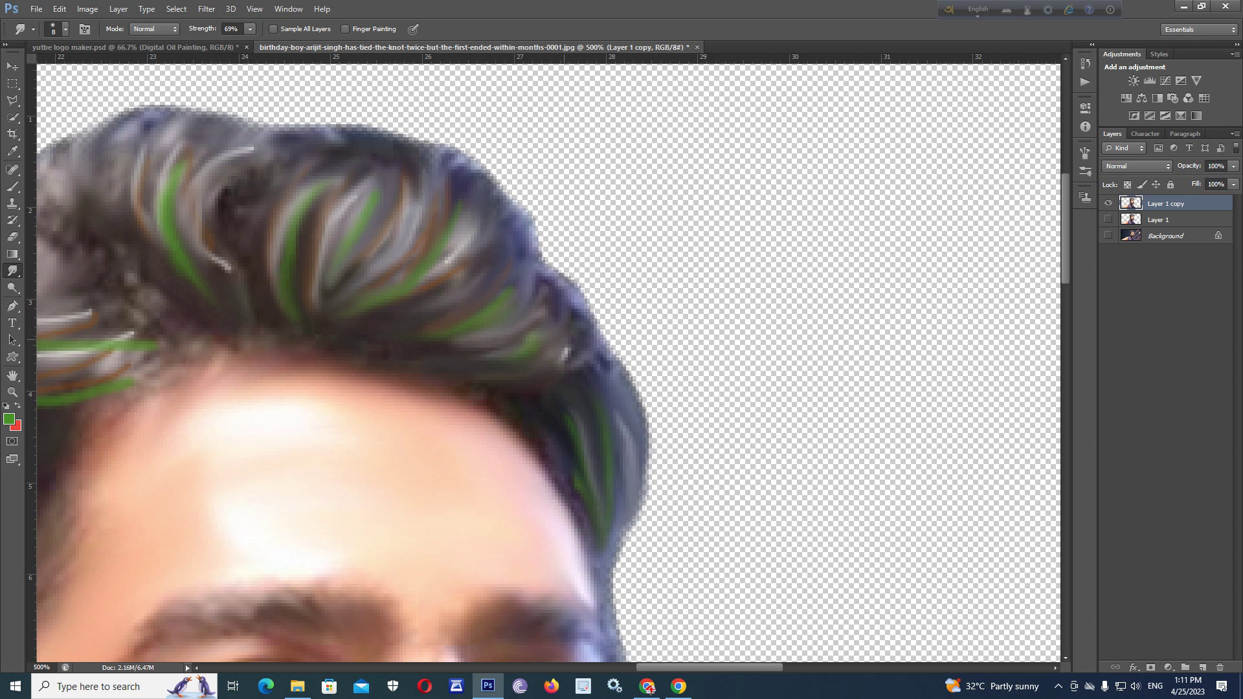
pyautogui.scroll(2, 337, 356)
pyautogui.moveTo(220, 356); pyautogui.dragTo(233, 285)
pyautogui.moveTo(149, 310); pyautogui.dragTo(171, 194)
pyautogui.hscroll(-10, 544, 369)
# Step: Blend the white, green and brown strands into the centre-right and centre-left hair
pyautogui.moveTo(803, 453); pyautogui.dragTo(647, 447)
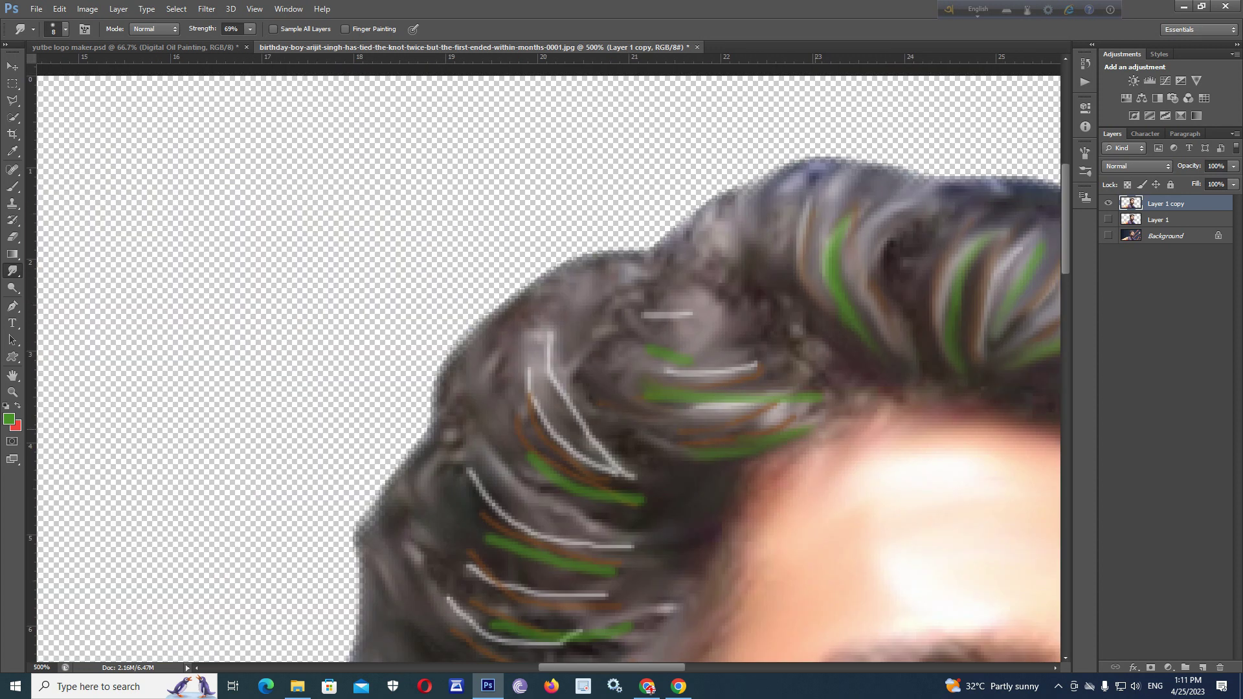
pyautogui.moveTo(810, 388); pyautogui.dragTo(726, 440)
pyautogui.moveTo(752, 350); pyautogui.dragTo(628, 362)
pyautogui.moveTo(797, 402); pyautogui.dragTo(667, 414)
pyautogui.moveTo(551, 330); pyautogui.dragTo(648, 467)
pyautogui.moveTo(564, 401); pyautogui.dragTo(689, 502)
pyautogui.moveTo(524, 424); pyautogui.dragTo(686, 502)
pyautogui.moveTo(589, 460); pyautogui.dragTo(712, 495)
pyautogui.moveTo(466, 473); pyautogui.dragTo(673, 557)
# Step: Pull soft grey strands down from the hair into the sideburn beard
pyautogui.scroll(-3, 544, 362)
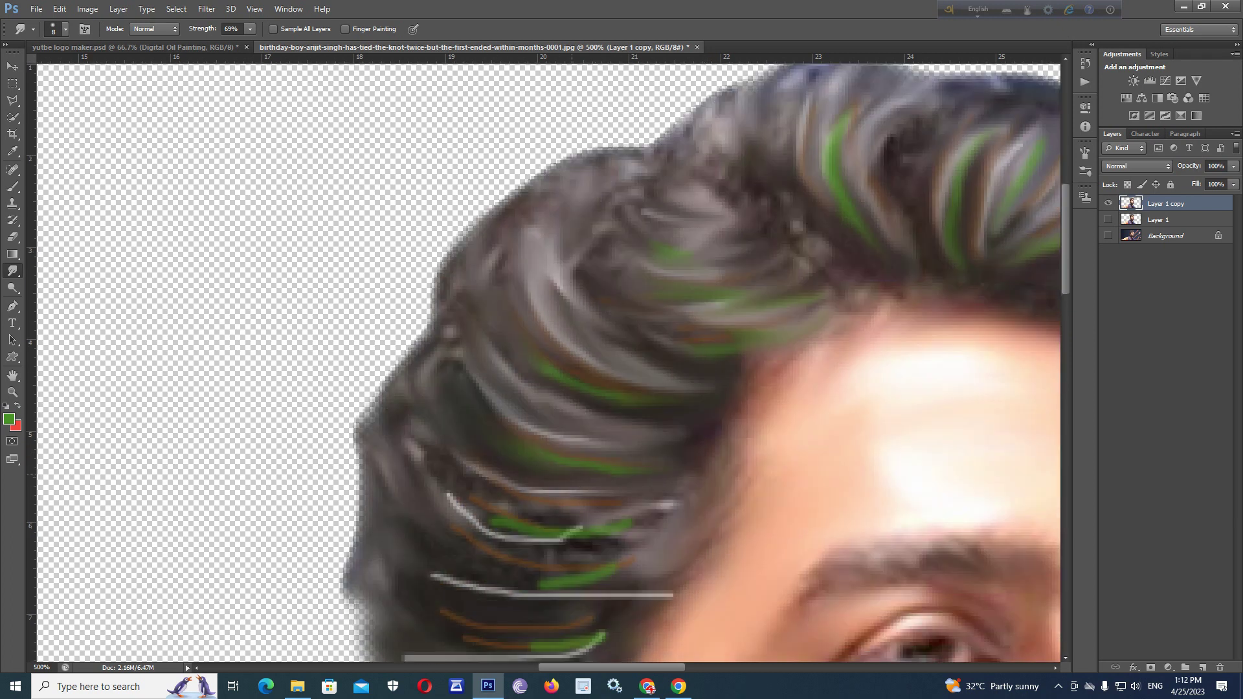
pyautogui.moveTo(674, 505); pyautogui.dragTo(466, 538)
pyautogui.moveTo(434, 466); pyautogui.dragTo(641, 550)
pyautogui.moveTo(460, 447); pyautogui.dragTo(660, 525)
pyautogui.moveTo(453, 505); pyautogui.dragTo(550, 556)
pyautogui.scroll(-3, 544, 388)
pyautogui.moveTo(582, 505); pyautogui.dragTo(414, 492)
pyautogui.moveTo(538, 472); pyautogui.dragTo(638, 499)
pyautogui.scroll(-3, 544, 389)
pyautogui.moveTo(404, 456)
pyautogui.mouseDown()
pyautogui.moveTo(595, 453)
pyautogui.moveTo(479, 496)
pyautogui.mouseUp()
pyautogui.moveTo(602, 441); pyautogui.dragTo(538, 482)
pyautogui.scroll(-3, 544, 388)
pyautogui.moveTo(592, 453); pyautogui.dragTo(567, 615)
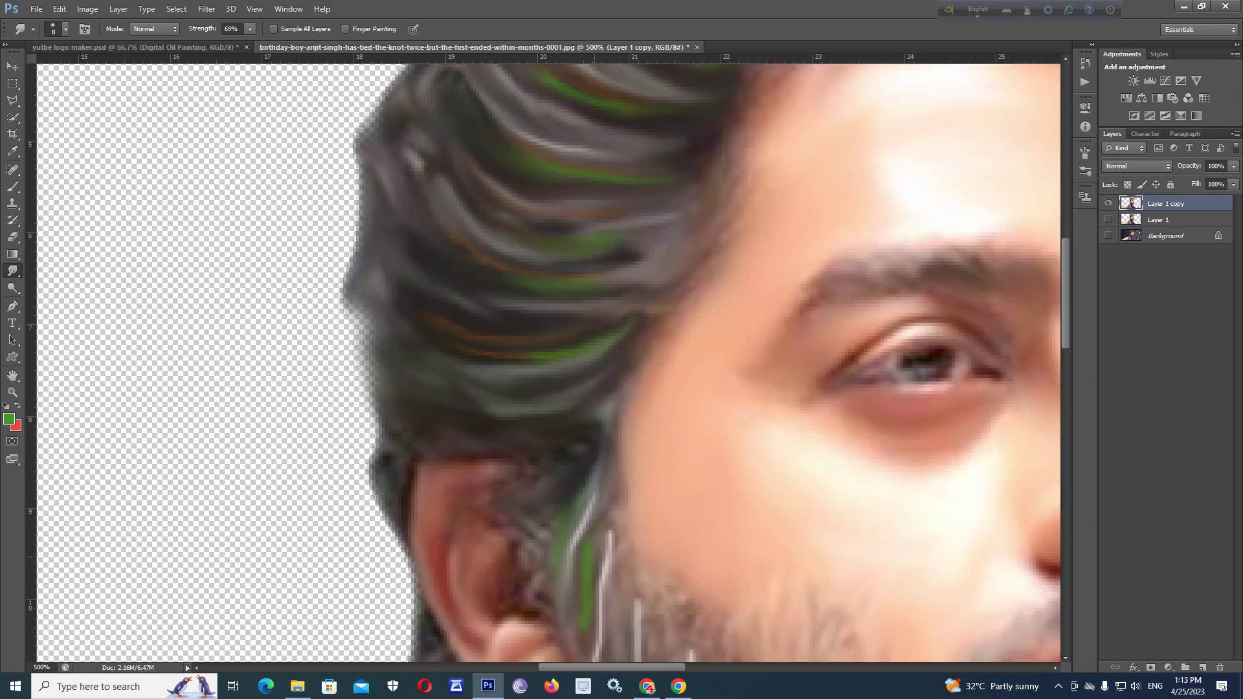
pyautogui.moveTo(602, 492); pyautogui.dragTo(592, 537)
# Step: Soften the beard strands further and drag the green strand down the beard
pyautogui.scroll(-3, 544, 389)
pyautogui.moveTo(596, 440); pyautogui.dragTo(585, 631)
pyautogui.scroll(-3, 544, 389)
pyautogui.moveTo(602, 518)
pyautogui.mouseDown()
pyautogui.moveTo(605, 651)
pyautogui.moveTo(647, 609)
pyautogui.mouseUp()
pyautogui.moveTo(611, 412); pyautogui.dragTo(612, 599)
pyautogui.scroll(-2, 544, 388)
pyautogui.moveTo(690, 453); pyautogui.dragTo(713, 609)
pyautogui.moveTo(764, 476); pyautogui.dragTo(790, 606)
pyautogui.moveTo(706, 421); pyautogui.dragTo(693, 505)
pyautogui.moveTo(777, 567); pyautogui.dragTo(751, 641)
pyautogui.scroll(-1, 544, 388)
pyautogui.scroll(-5, 544, 388)
pyautogui.scroll(3, 544, 389)
pyautogui.moveTo(592, 356); pyautogui.dragTo(596, 424)
pyautogui.moveTo(512, 259); pyautogui.dragTo(531, 356)
pyautogui.press('b')
pyautogui.click(9, 419)
# Step: Paint four thin black strands down the beard with a slightly larger black brush
pyautogui.click(389, 550)
pyautogui.click(576, 388)
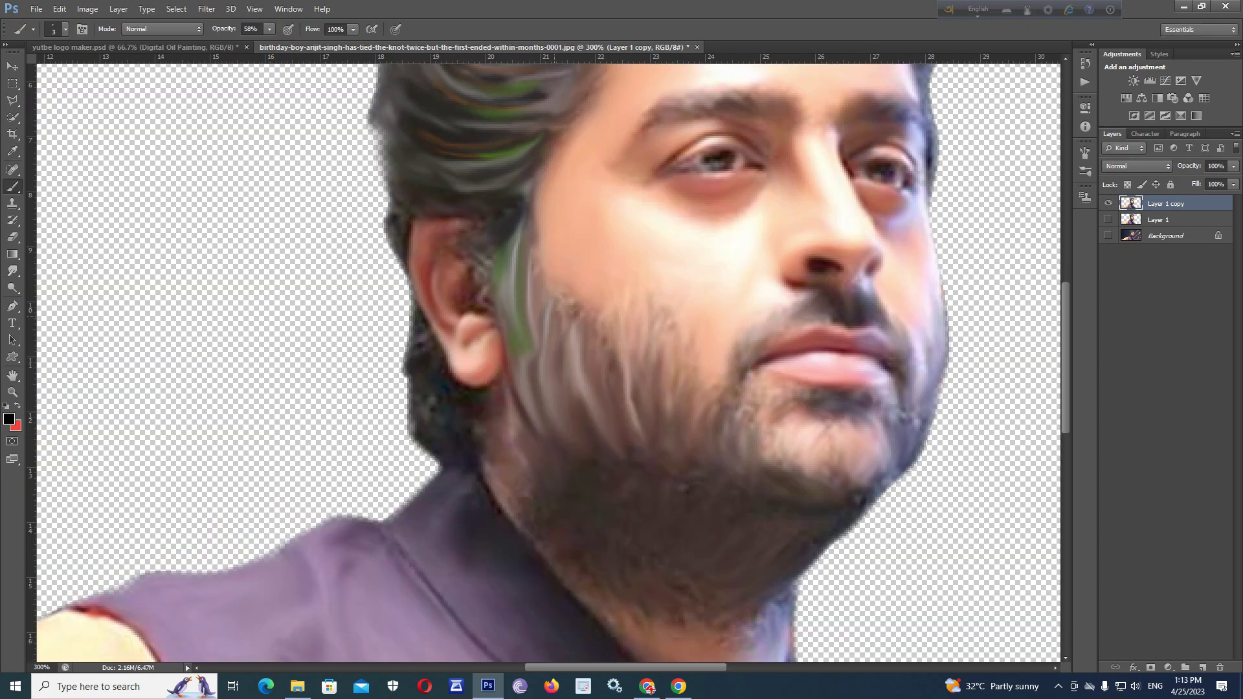
pyautogui.press(']')
pyautogui.moveTo(513, 257); pyautogui.dragTo(515, 326)
pyautogui.moveTo(526, 312); pyautogui.dragTo(546, 394)
pyautogui.moveTo(562, 362); pyautogui.dragTo(583, 448)
pyautogui.moveTo(588, 368); pyautogui.dragTo(611, 442)
# Step: Smudge the black strands near the jaw into the beard
pyautogui.press('r')
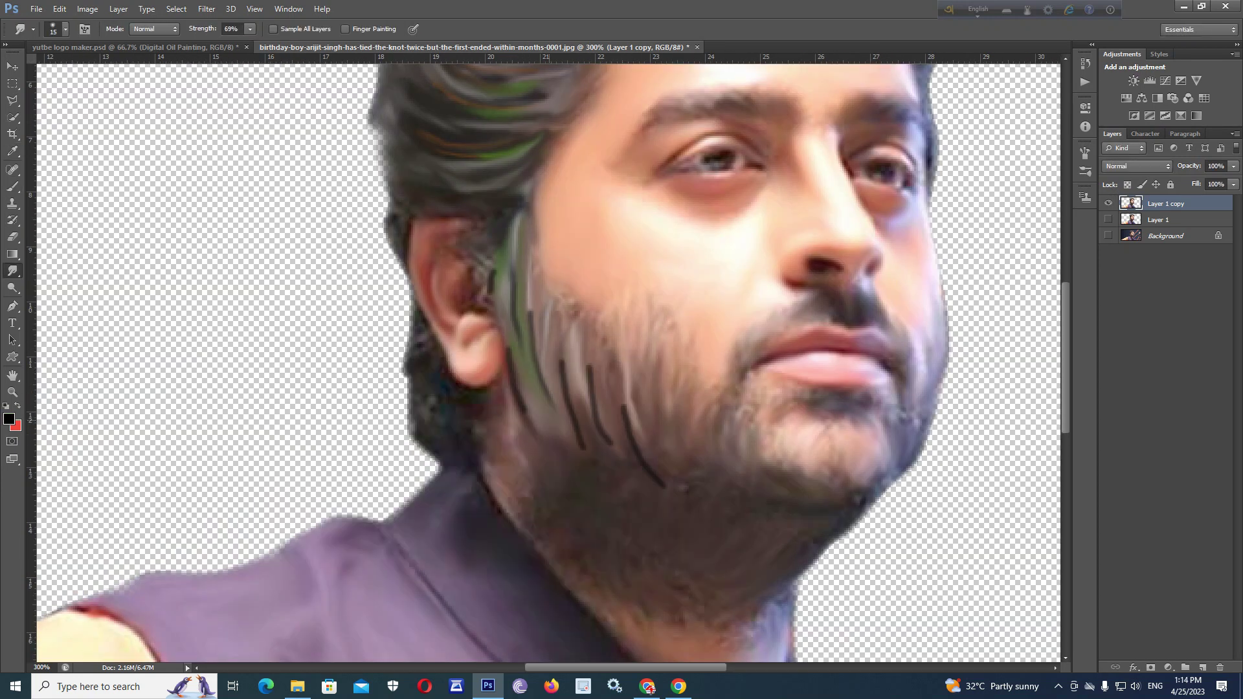
pyautogui.moveTo(518, 259); pyautogui.dragTo(557, 441)
pyautogui.moveTo(502, 298); pyautogui.dragTo(521, 362)
pyautogui.moveTo(492, 236)
pyautogui.mouseDown()
pyautogui.moveTo(511, 323)
pyautogui.moveTo(576, 427)
pyautogui.mouseUp()
pyautogui.moveTo(534, 262); pyautogui.dragTo(550, 401)
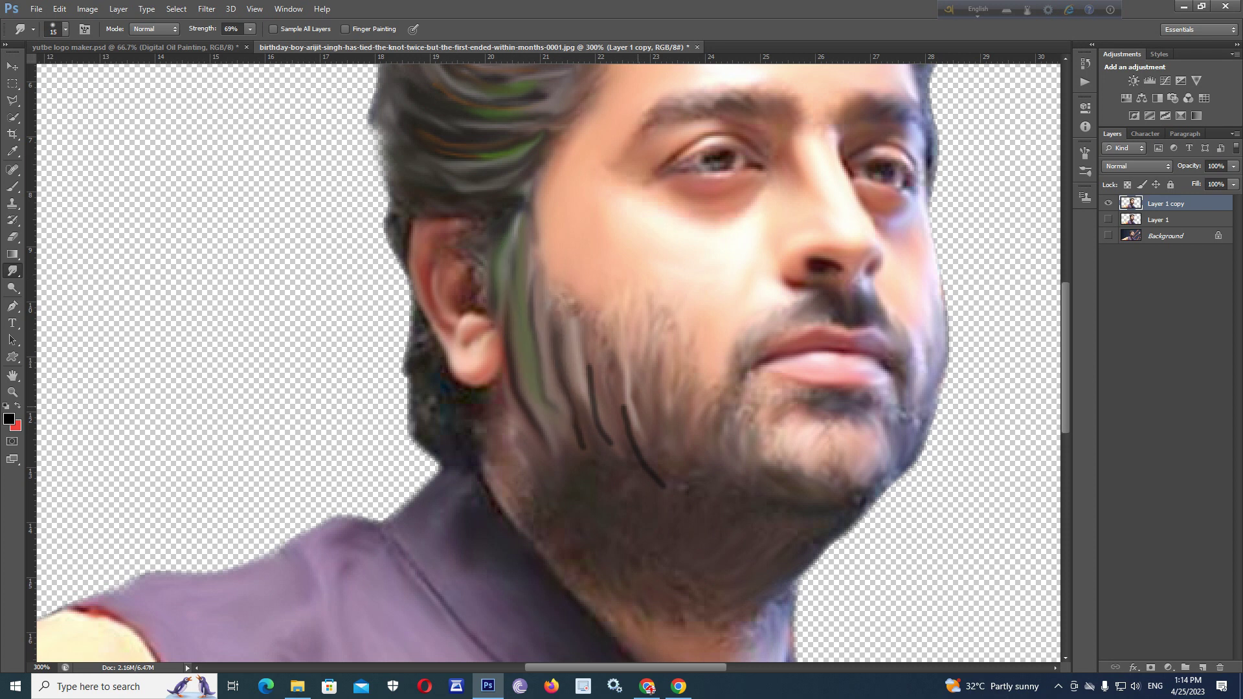
pyautogui.moveTo(619, 363); pyautogui.dragTo(676, 495)
pyautogui.moveTo(582, 304); pyautogui.dragTo(647, 470)
# Step: Blend the dark jaw streaks further, pulling beard texture downward along the left jaw
pyautogui.moveTo(602, 330); pyautogui.dragTo(580, 450)
pyautogui.moveTo(551, 366); pyautogui.dragTo(576, 450)
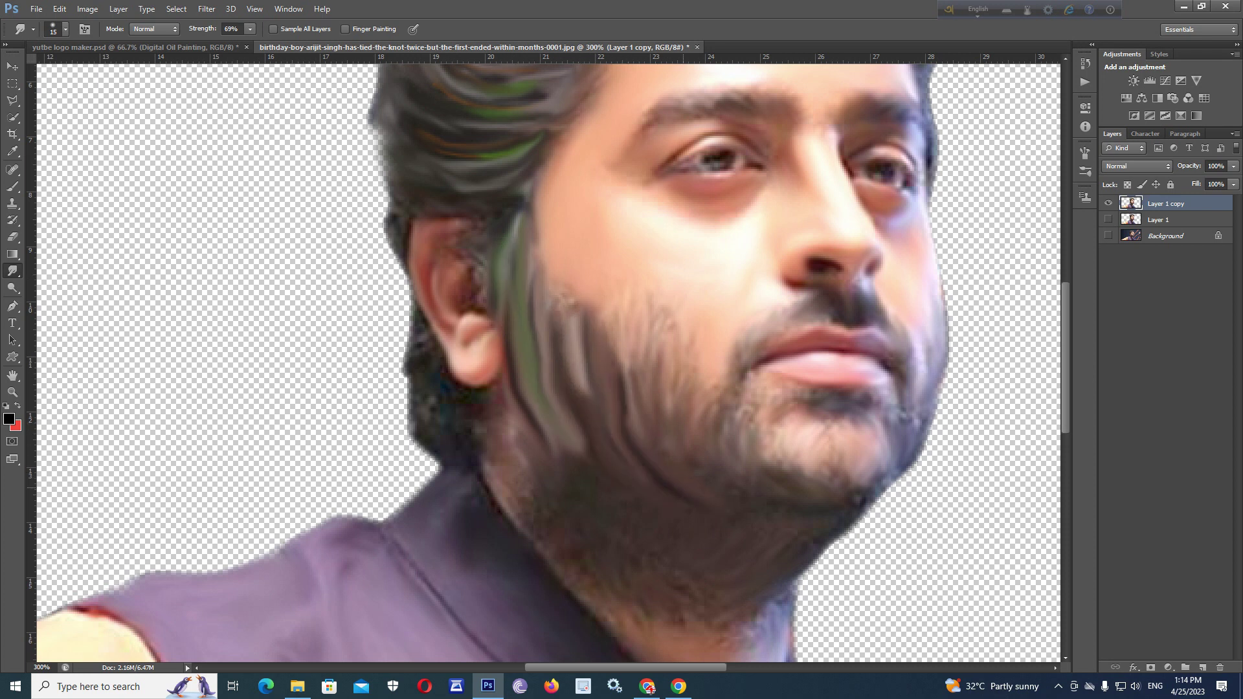
pyautogui.moveTo(621, 333); pyautogui.dragTo(641, 459)
pyautogui.moveTo(551, 382)
pyautogui.mouseDown()
pyautogui.moveTo(599, 463)
pyautogui.moveTo(509, 433)
pyautogui.mouseUp()
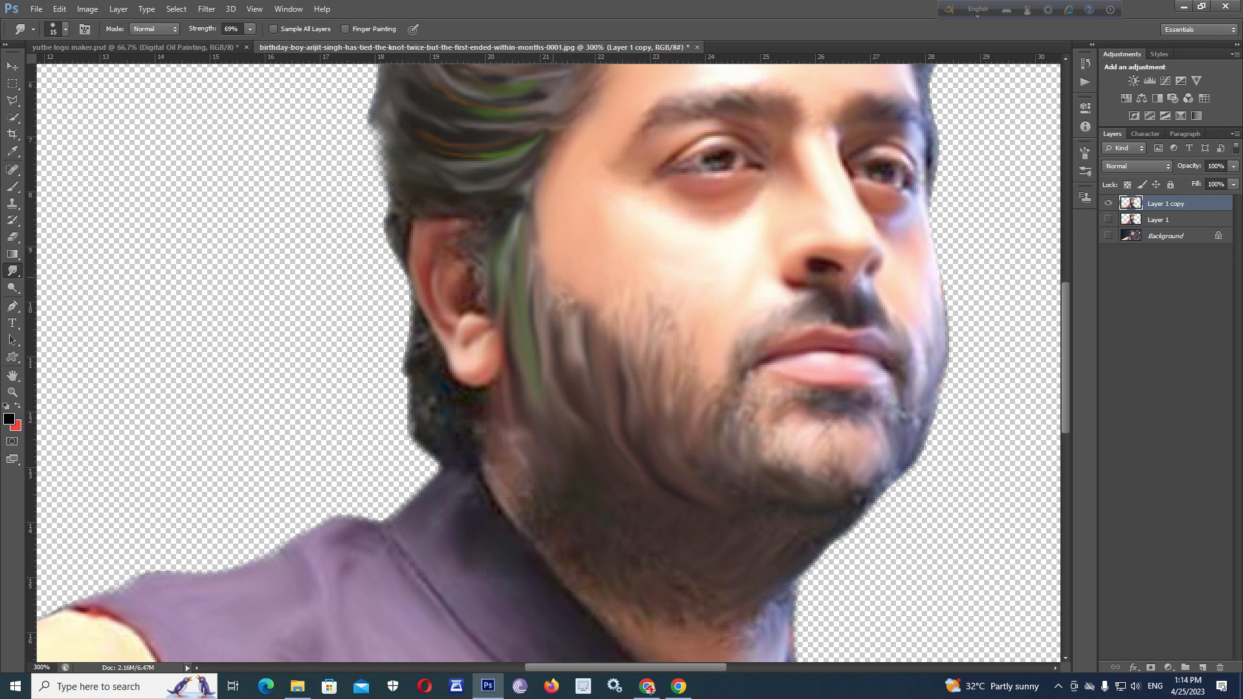
pyautogui.hotkey('ctrl', '-')
pyautogui.hotkey('ctrl', '-')
pyautogui.hotkey('ctrl', '-')
pyautogui.hotkey('ctrl', '+')
pyautogui.hotkey('ctrl', '+')
pyautogui.hotkey('ctrl', '+')
pyautogui.moveTo(556, 340)
pyautogui.mouseDown()
pyautogui.moveTo(569, 427)
pyautogui.moveTo(564, 414)
pyautogui.mouseUp()
pyautogui.moveTo(602, 346); pyautogui.dragTo(625, 440)
pyautogui.moveTo(625, 376); pyautogui.dragTo(651, 440)
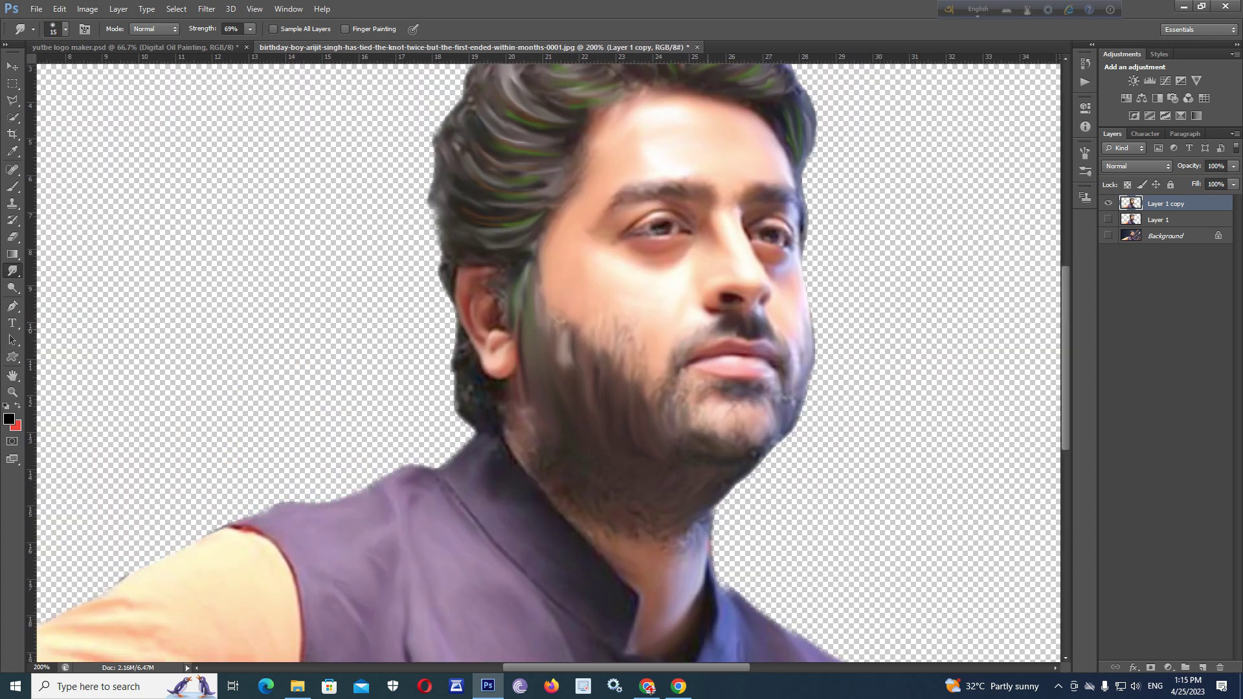
# Step: Apply Color Balance shifting shadows and midtones toward red for a warmer portrait
pyautogui.scroll(-1, 548, 358)
pyautogui.hotkey('ctrl', 'l')
pyautogui.press('Escape')
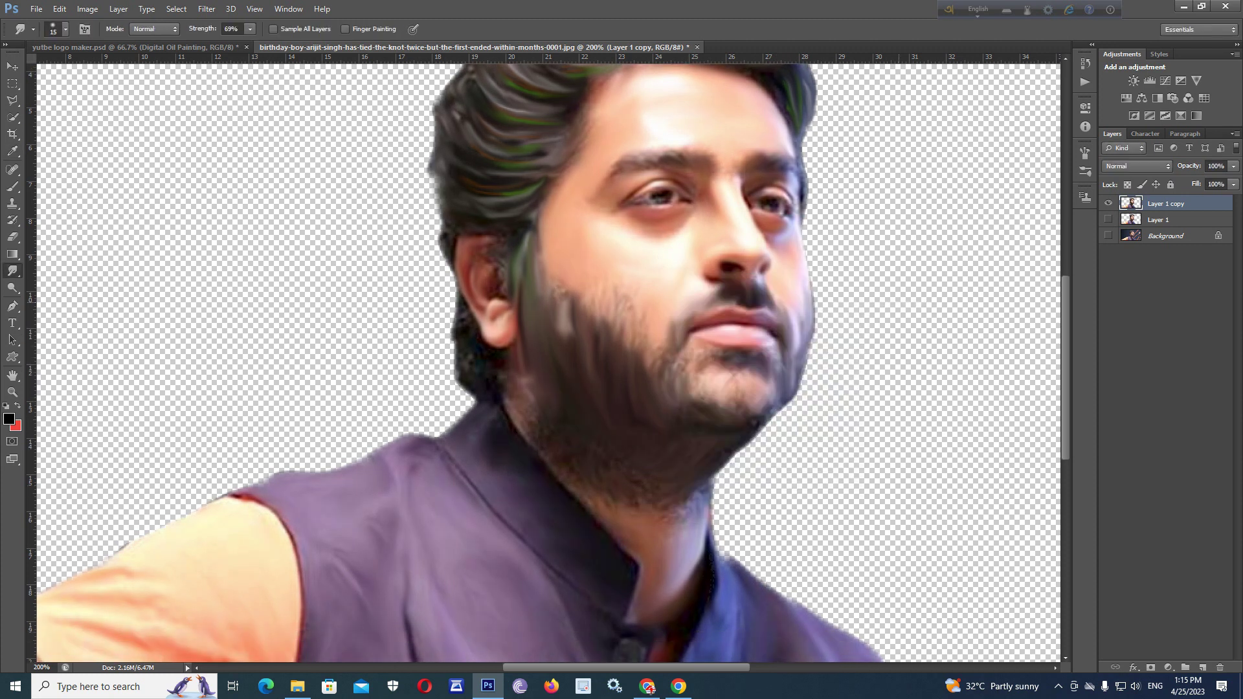
pyautogui.hotkey('ctrl', 'b')
pyautogui.hotkey('alt', 'h')
pyautogui.hotkey('alt', 's')
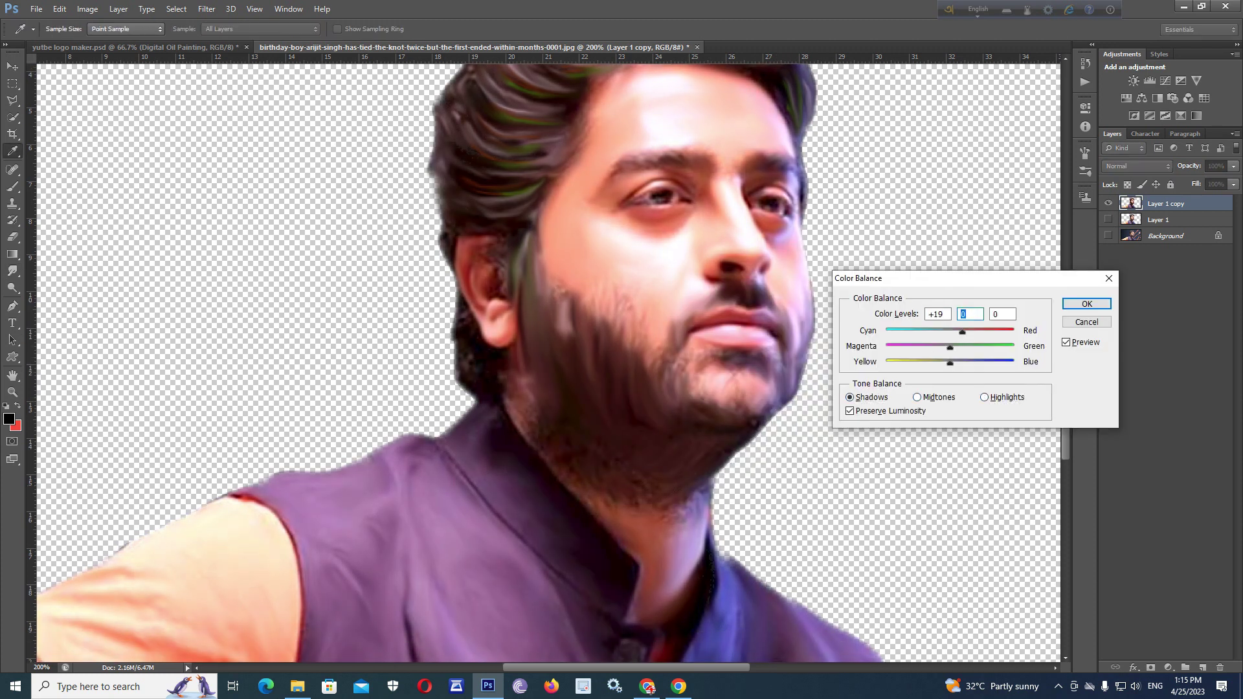
pyautogui.hotkey('alt', 'd')
pyautogui.press('Return')
pyautogui.press('r')
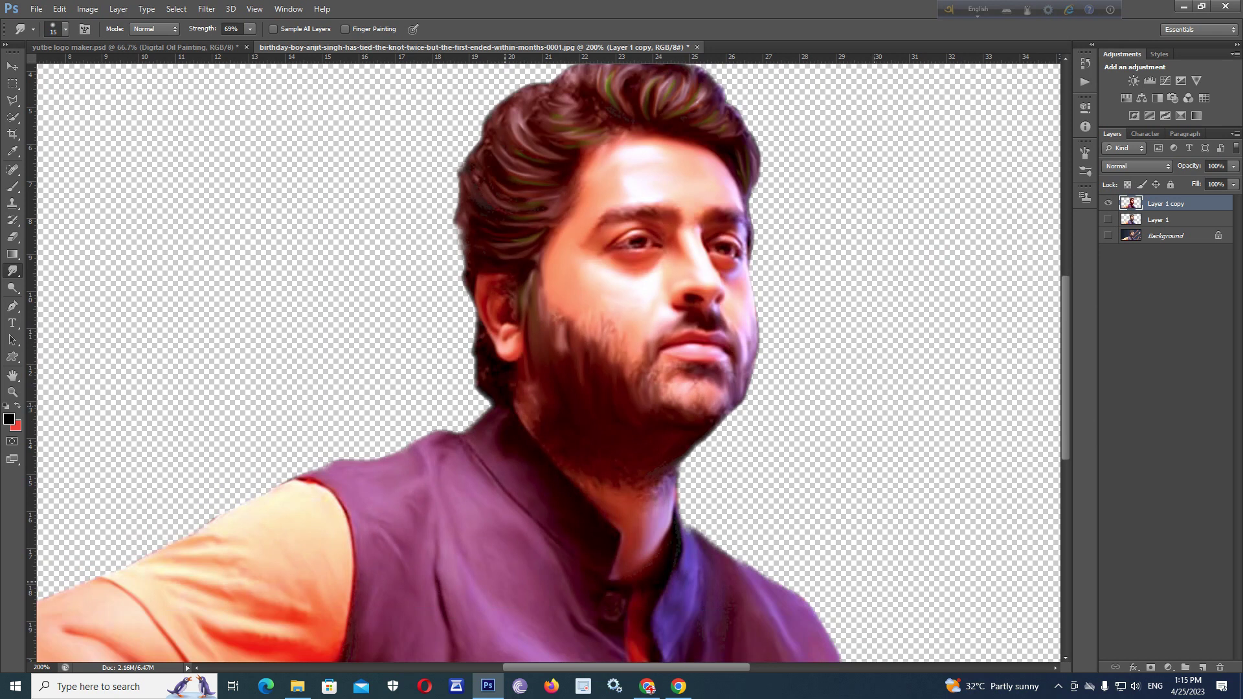
pyautogui.hotkey('ctrl', '+')
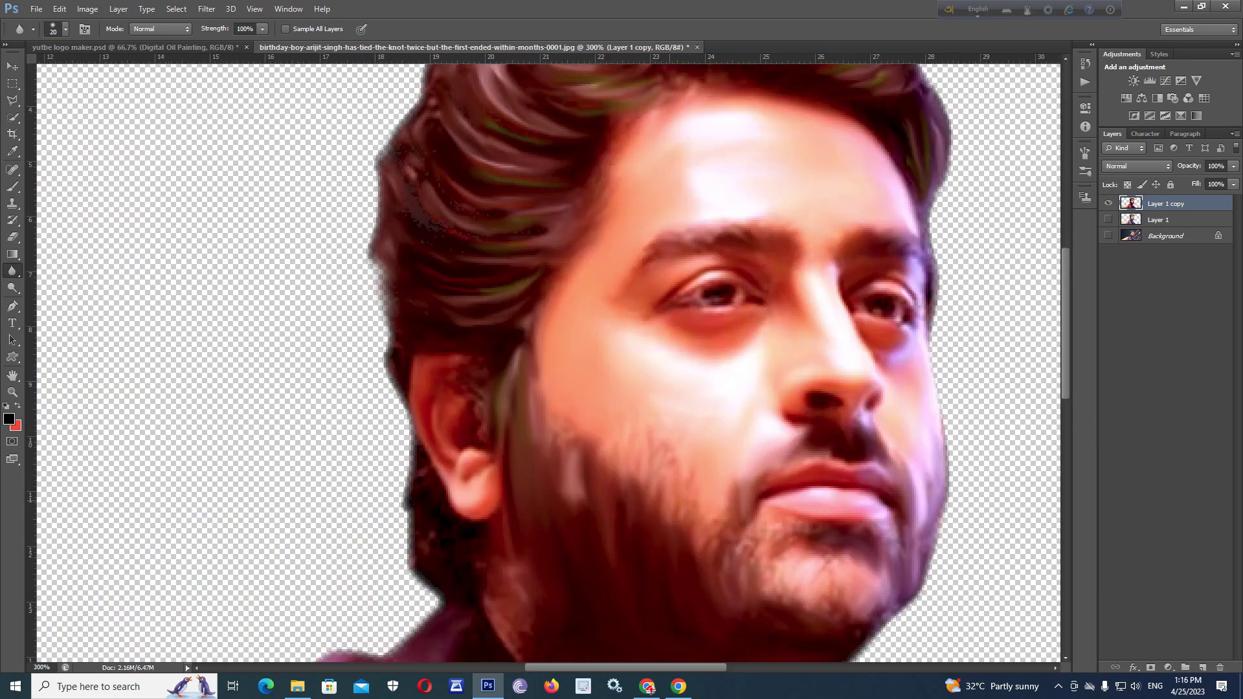
# Step: Set up the Burn tool with about 98% exposure and a much smaller brush
pyautogui.scroll(1, 549, 363)
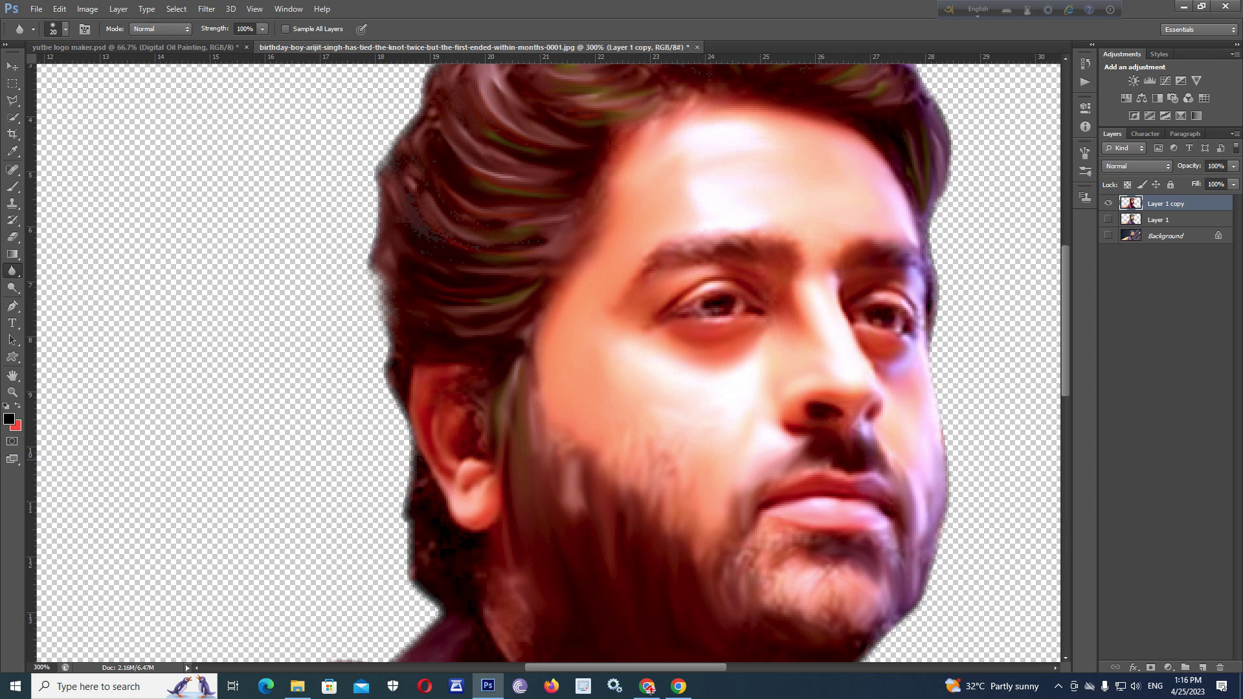
pyautogui.press('o')
pyautogui.rightClick(12, 288)
pyautogui.click(51, 299)
pyautogui.click(250, 29)
pyautogui.moveTo(250, 43); pyautogui.dragTo(303, 43)
pyautogui.press('[')
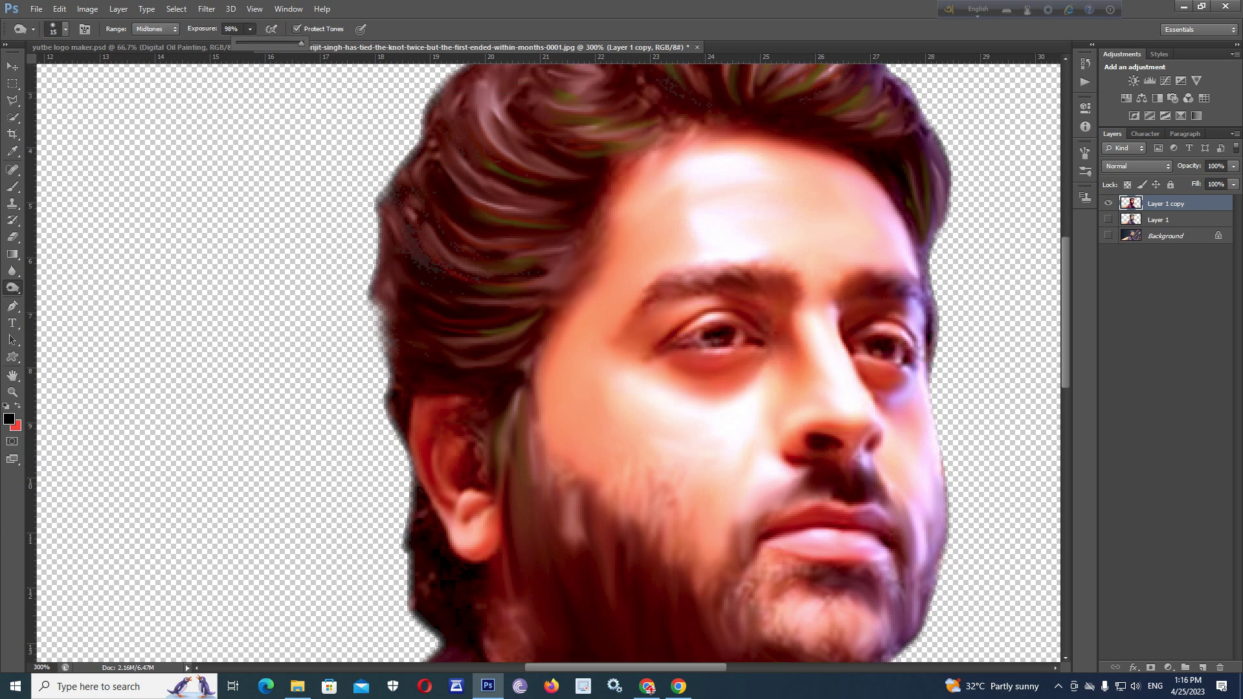
pyautogui.hotkey('ctrl', '+')
pyautogui.hotkey('ctrl', '+')
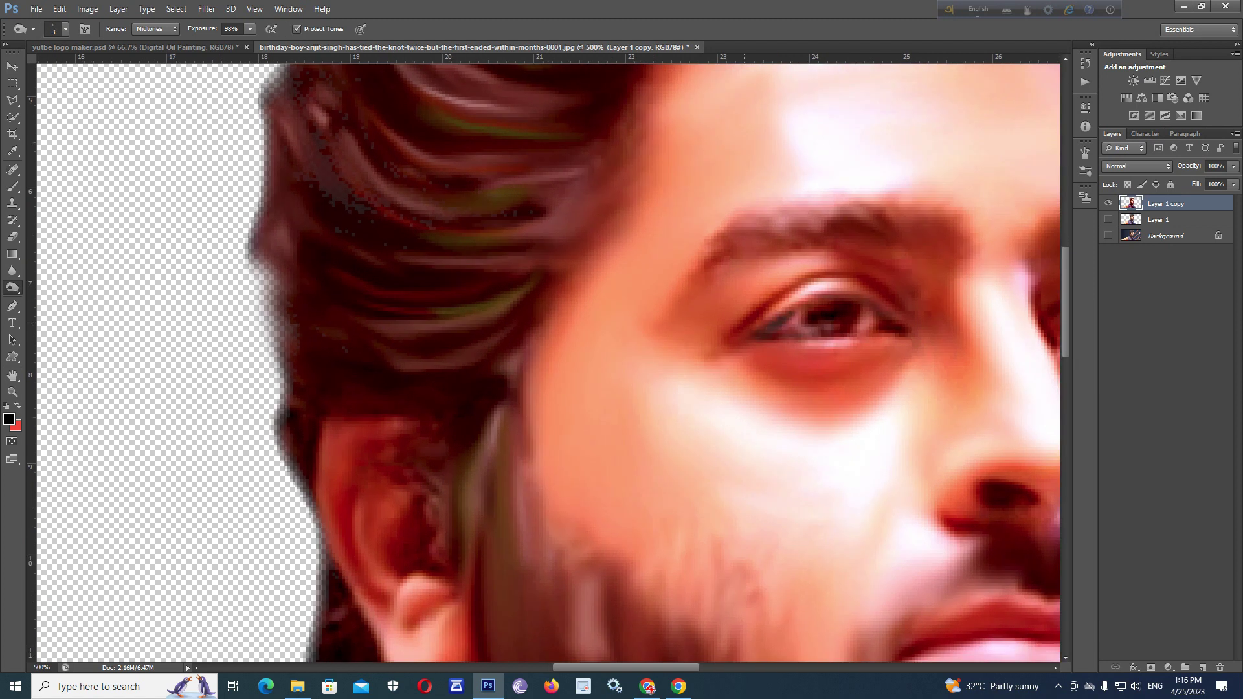
# Step: Burn along the eyebrow on the left of the face to darken it
pyautogui.moveTo(738, 239)
pyautogui.mouseDown()
pyautogui.moveTo(822, 215)
pyautogui.moveTo(687, 243)
pyautogui.mouseUp()
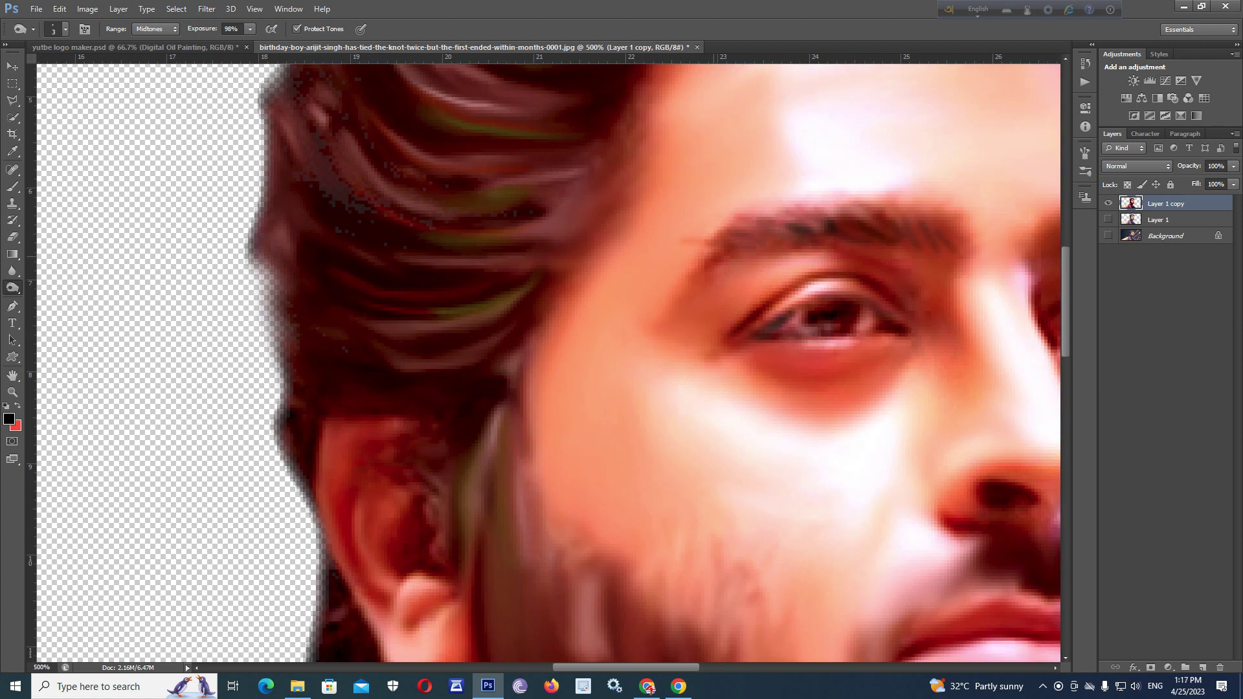
pyautogui.hotkey('ctrl', '-')
pyautogui.hotkey('ctrl', '-')
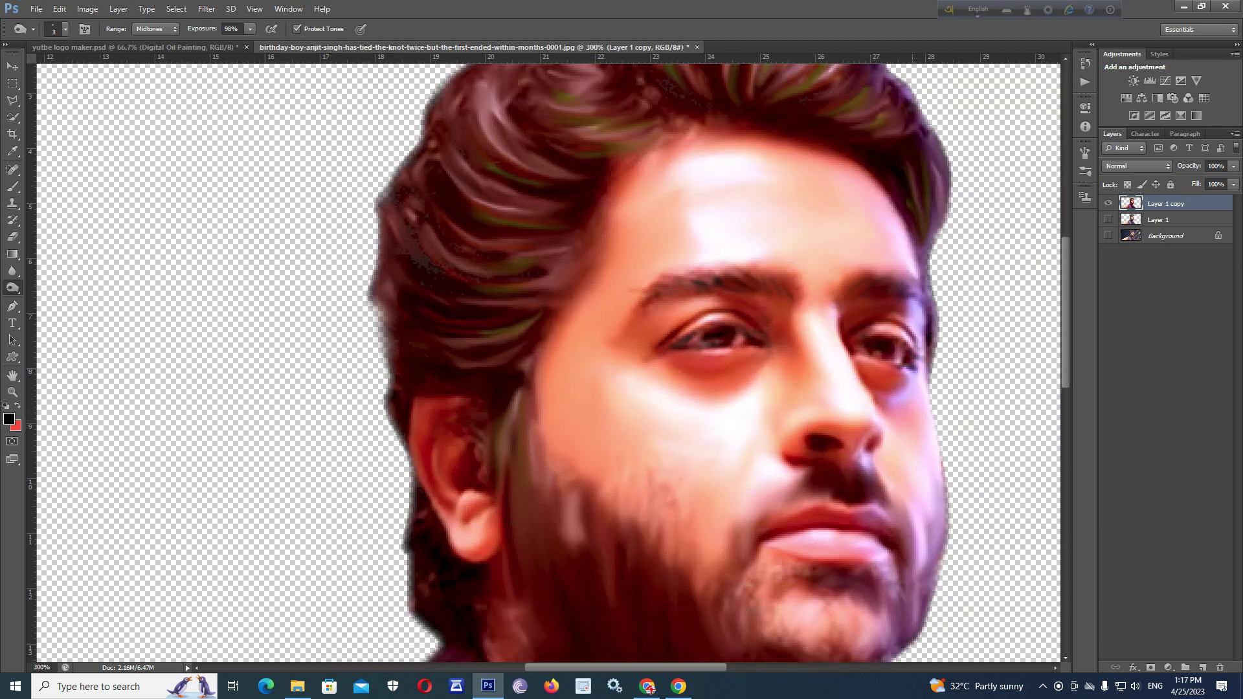
pyautogui.scroll(-2, 548, 358)
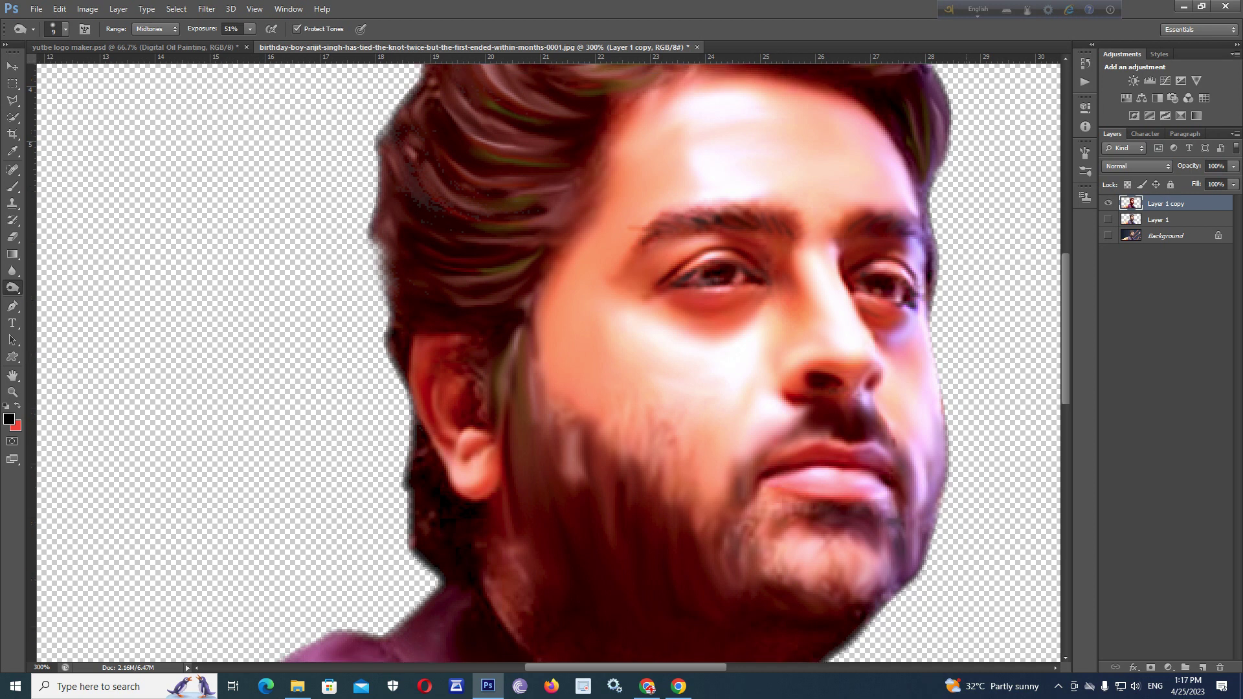
pyautogui.scroll(5, 548, 362)
# Step: Add a new layer for blue eye colour and set its blend mode to Overlay
pyautogui.hotkey('ctrl', 'shift', 'alt', 'n')
pyautogui.click(9, 419)
pyautogui.press('Return')
pyautogui.press('b')
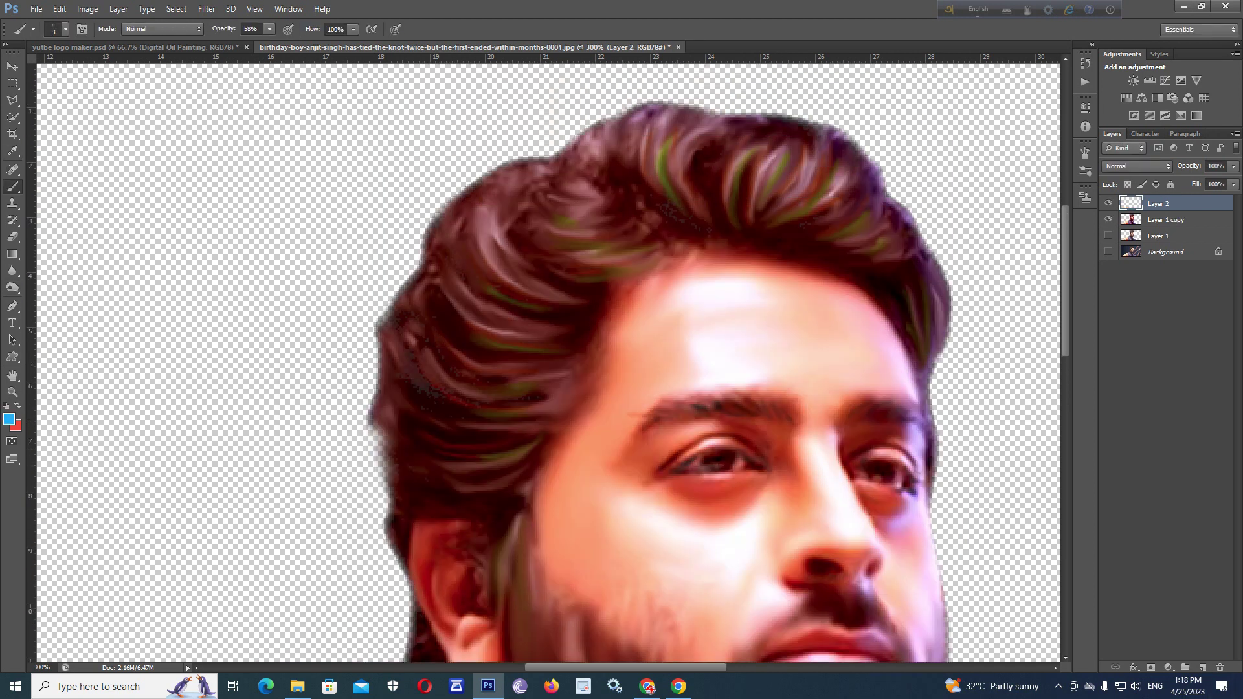
pyautogui.hotkey('ctrl', '+')
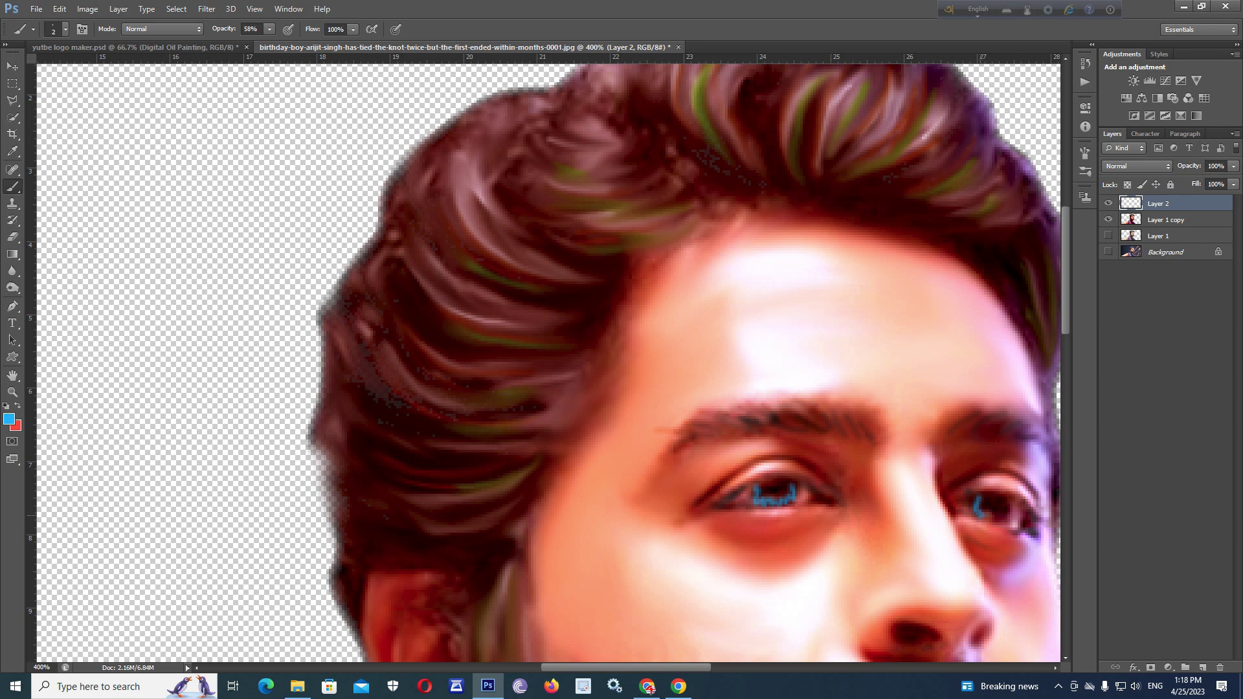
pyautogui.click(1136, 166)
pyautogui.click(1130, 322)
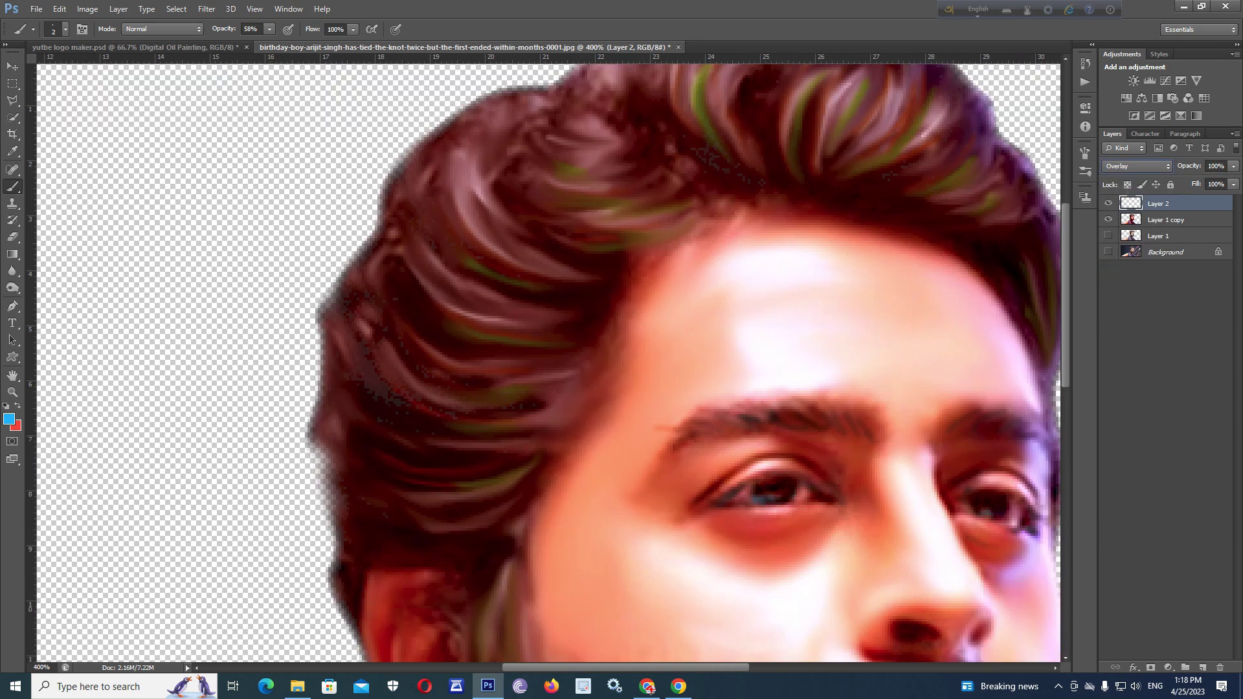
pyautogui.hotkey('ctrl', '+')
# Step: Boost the painted portrait layer's contrast with Curves, moving the white point inward
pyautogui.click(9, 419)
pyautogui.click(583, 388)
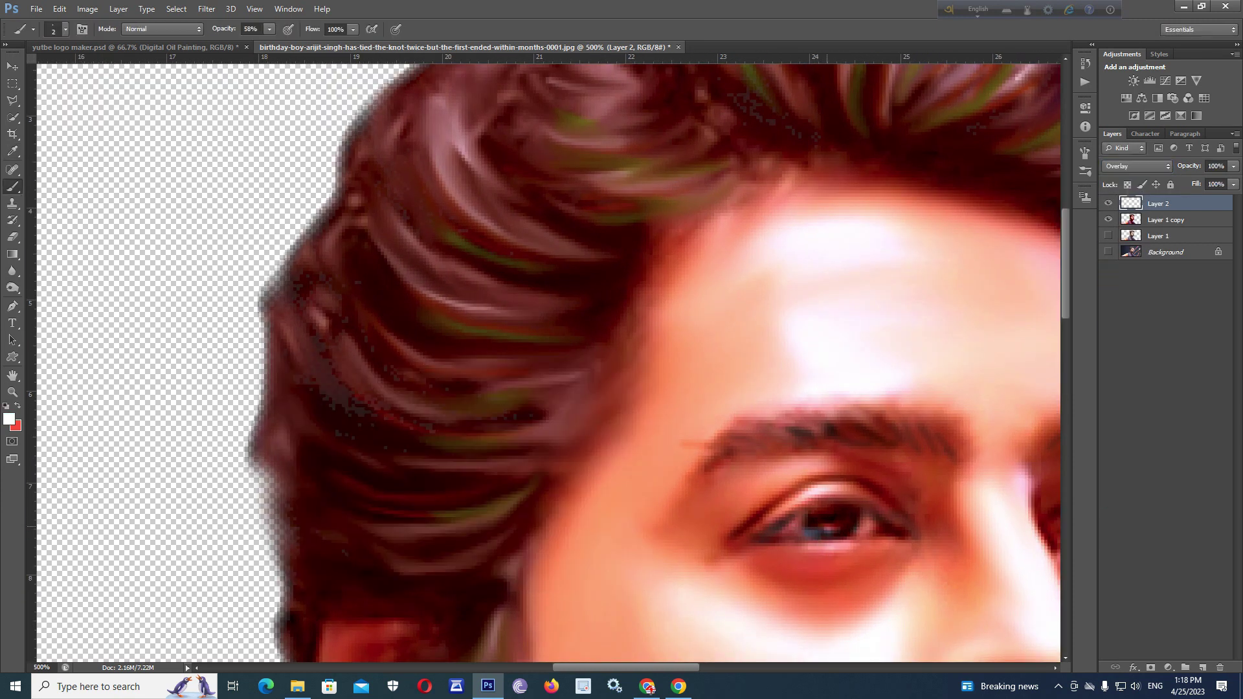
pyautogui.hotkey('ctrl', '-')
pyautogui.hotkey('ctrl', '-')
pyautogui.hotkey('ctrl', '-')
pyautogui.hotkey('ctrl', '-')
pyautogui.hotkey('ctrl', '-')
pyautogui.hotkey('ctrl', 'm')
pyautogui.moveTo(771, 468); pyautogui.dragTo(788, 468)
pyautogui.press('Escape')
pyautogui.hotkey('alt', '[')
pyautogui.hotkey('ctrl', 'm')
pyautogui.moveTo(935, 467); pyautogui.dragTo(928, 468)
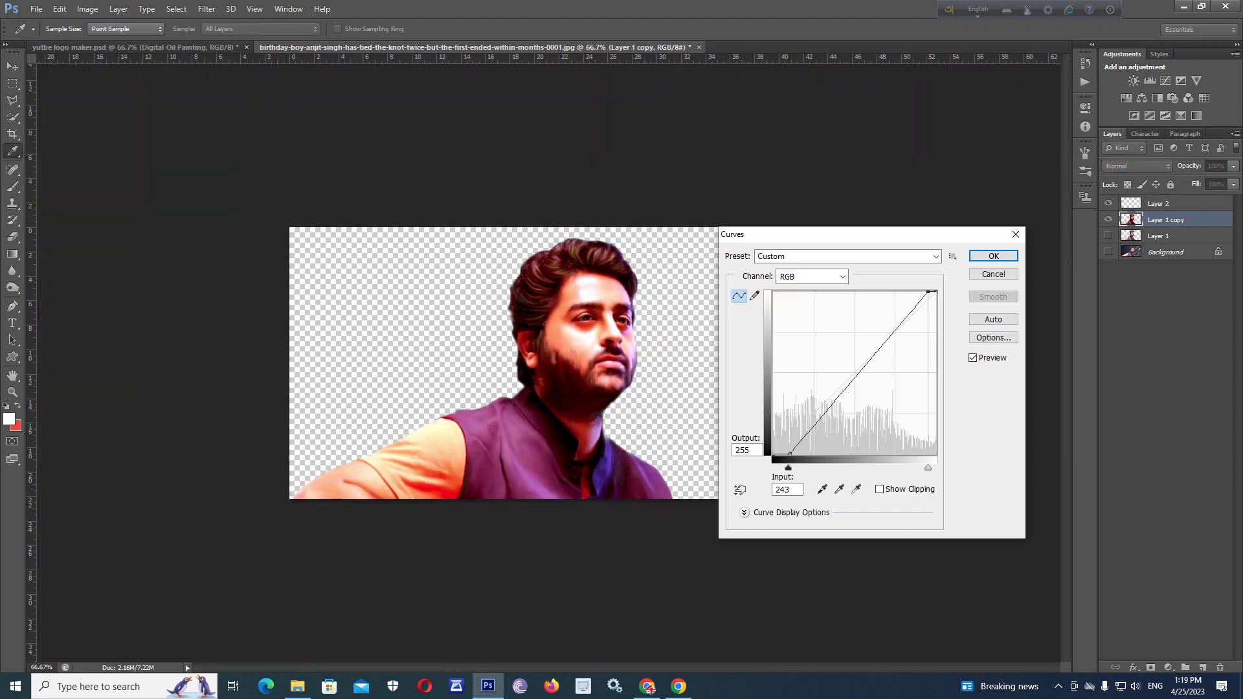
pyautogui.press('Return')
# Step: Add an empty layer beneath the portrait and fill it with an orange-to-green gradient
pyautogui.hotkey('ctrl', 'shift', 'n')
pyautogui.press('b')
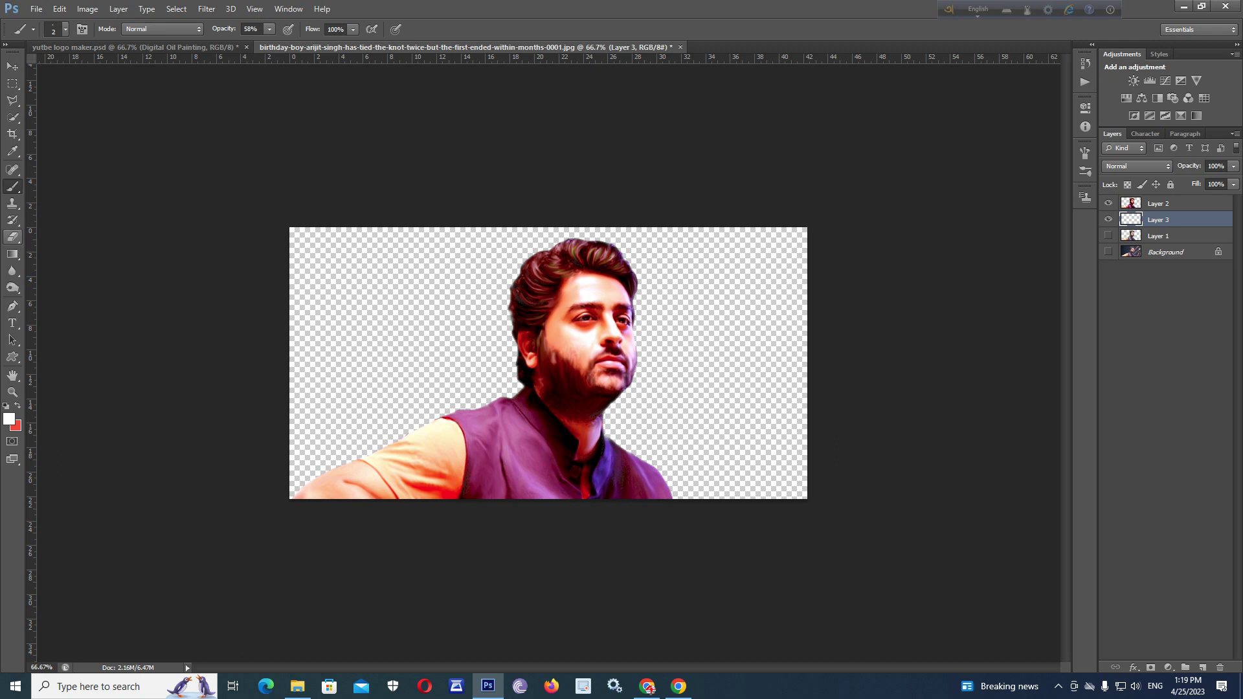
pyautogui.press('g')
pyautogui.moveTo(380, 213); pyautogui.dragTo(772, 544)
# Step: Brighten the upper-right background with a smaller Dodge brush
pyautogui.rightClick(12, 287)
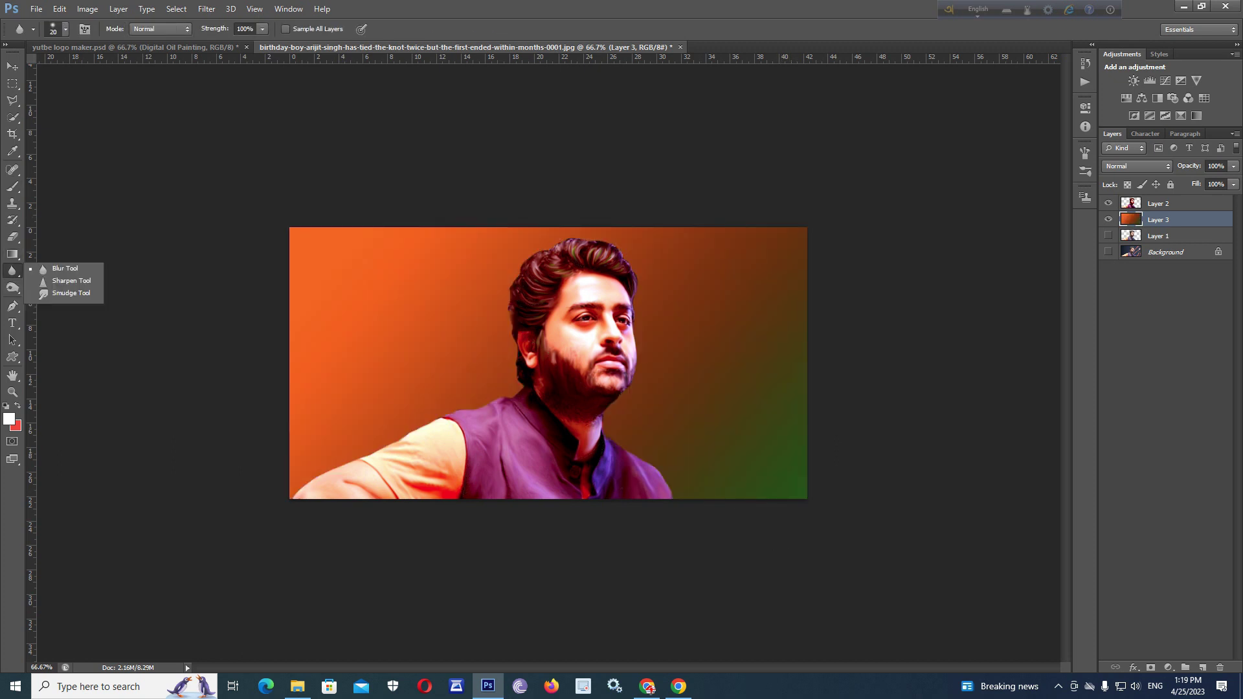
pyautogui.click(49, 283)
pyautogui.click(9, 419)
pyautogui.click(475, 544)
pyautogui.click(616, 389)
pyautogui.press('[')
pyautogui.press('[')
pyautogui.press('[')
pyautogui.moveTo(783, 246)
pyautogui.mouseDown()
pyautogui.moveTo(745, 304)
pyautogui.moveTo(770, 388)
pyautogui.moveTo(732, 337)
pyautogui.moveTo(758, 272)
pyautogui.mouseUp()
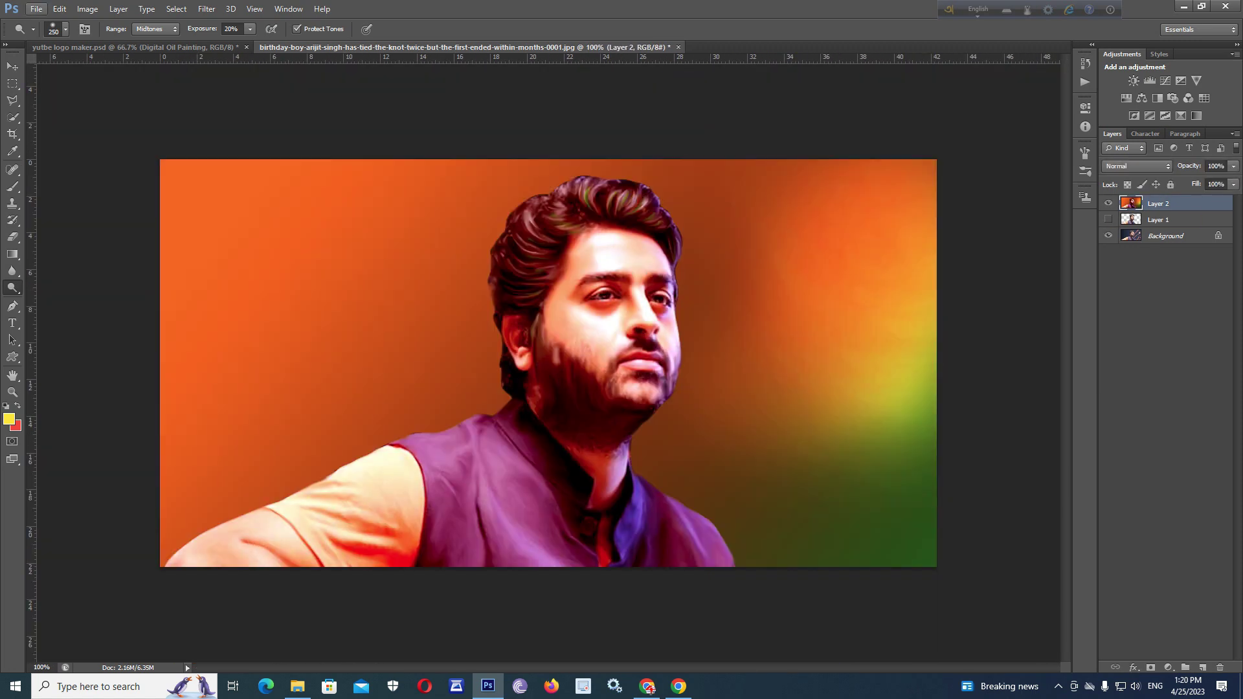
# Step: Save the painting as a JPEG named 'birth day tribute'
pyautogui.hotkey('ctrl', 'shift', 's')
pyautogui.write('birth day tribute')
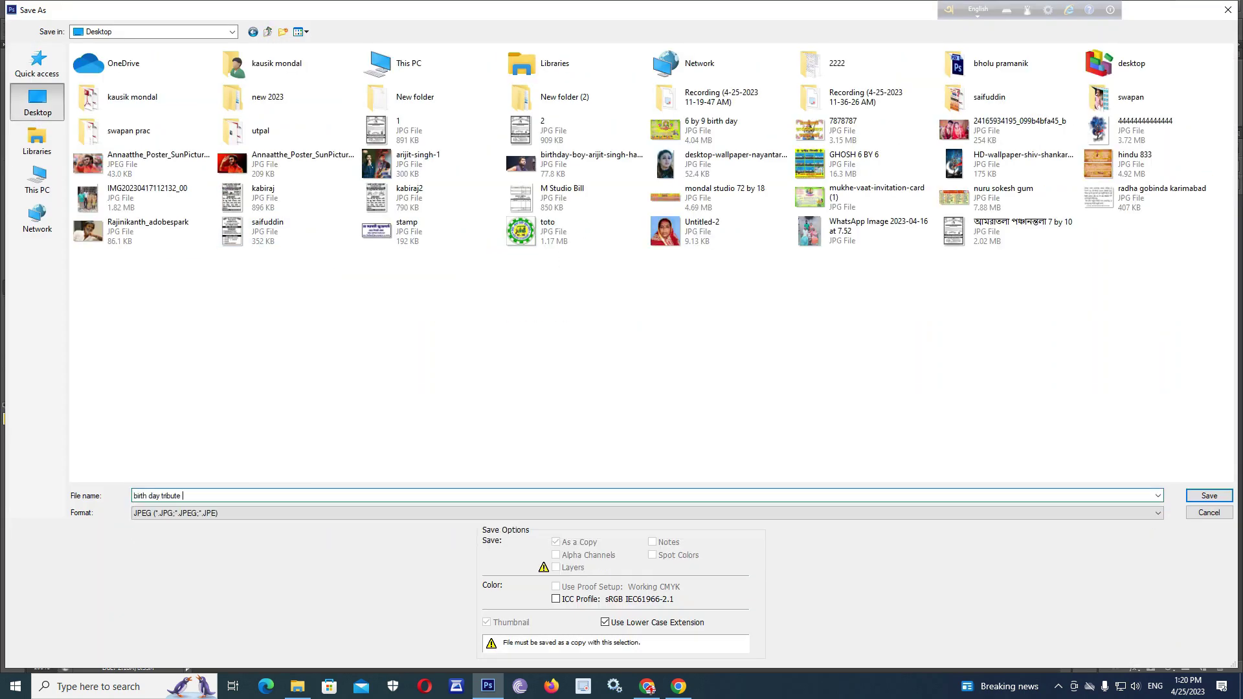
pyautogui.press('Return')
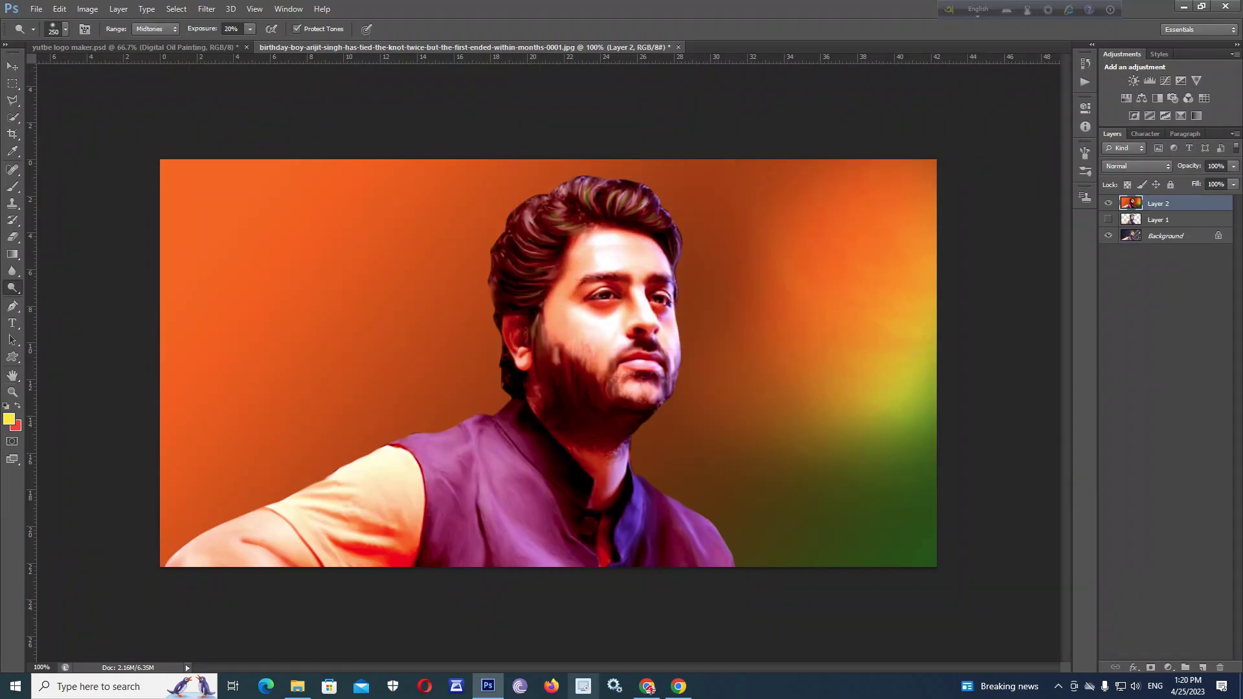